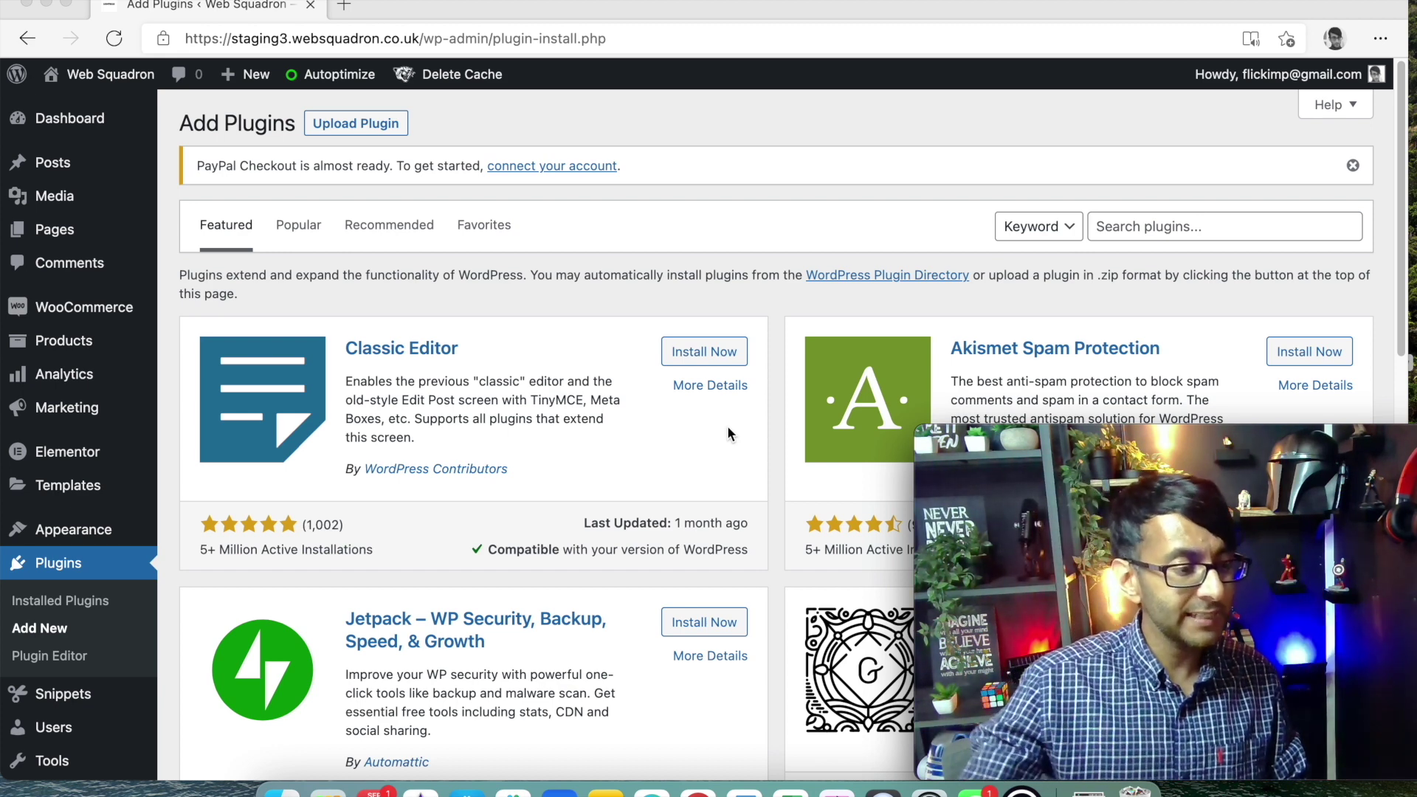
- Search the plugin directory for "updraft", then install and activate the UpdraftPlus WordPress Backup Plugin
{"action": "left_click", "coordinate": [1211, 227]}
{"action": "type", "text": "updraft"}
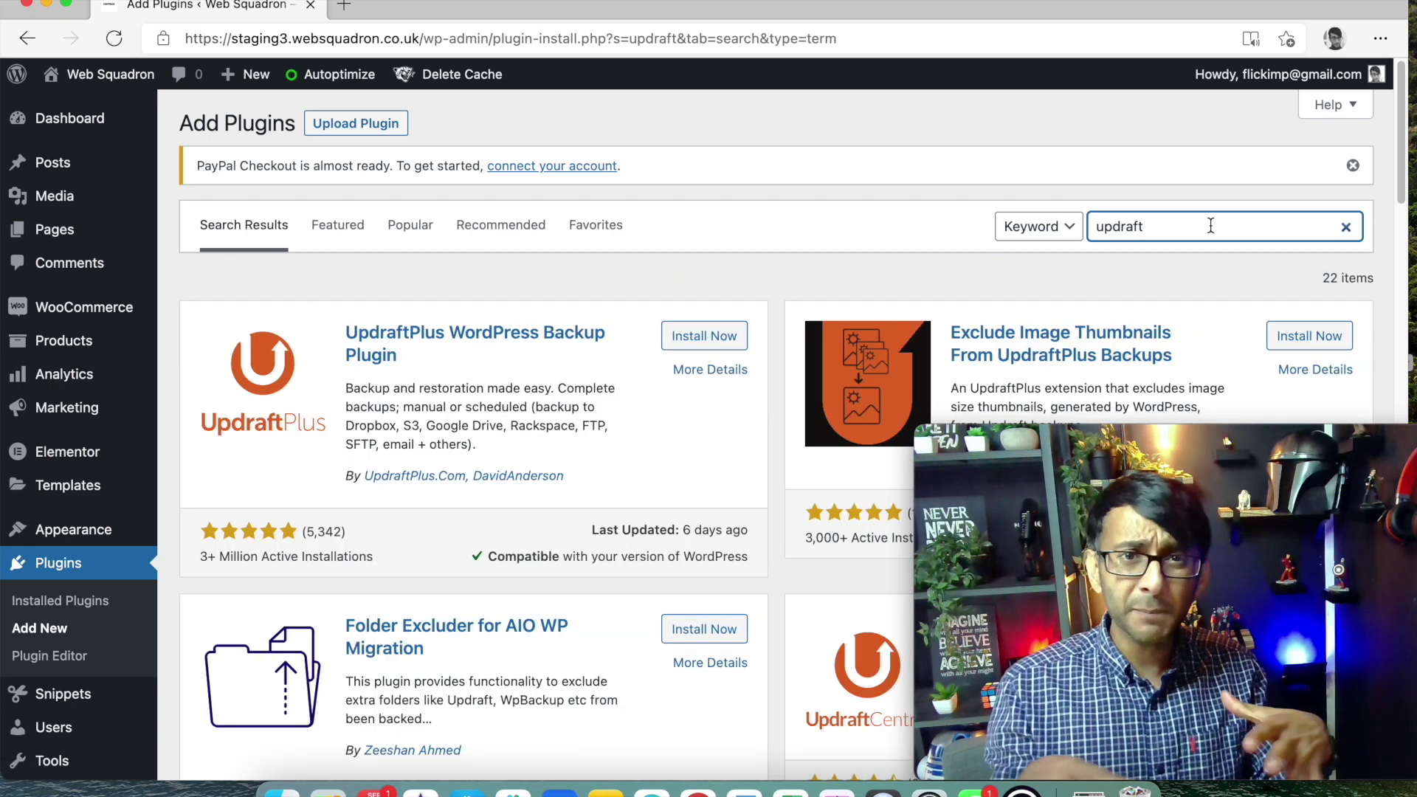
{"action": "left_click", "coordinate": [701, 338]}
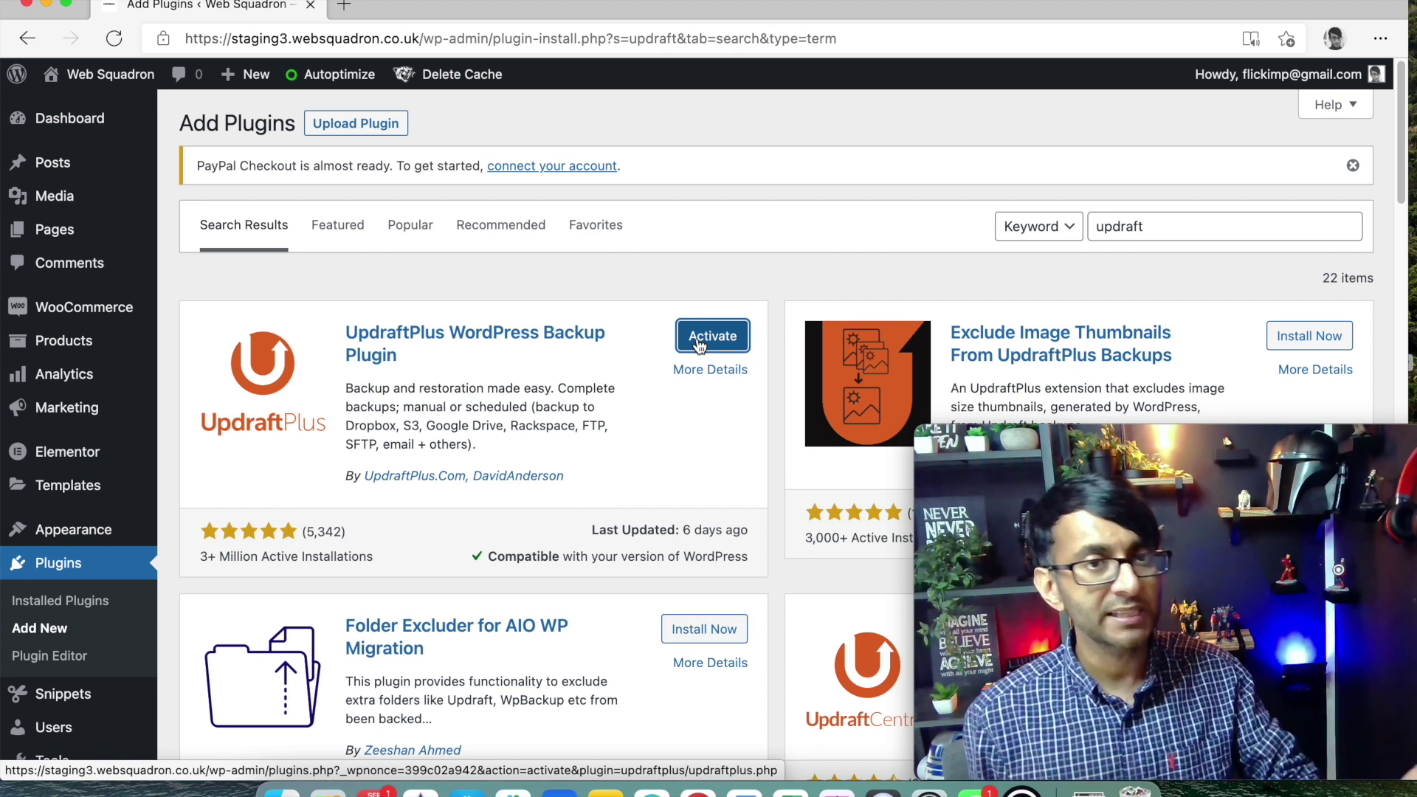
{"action": "left_click", "coordinate": [698, 345]}
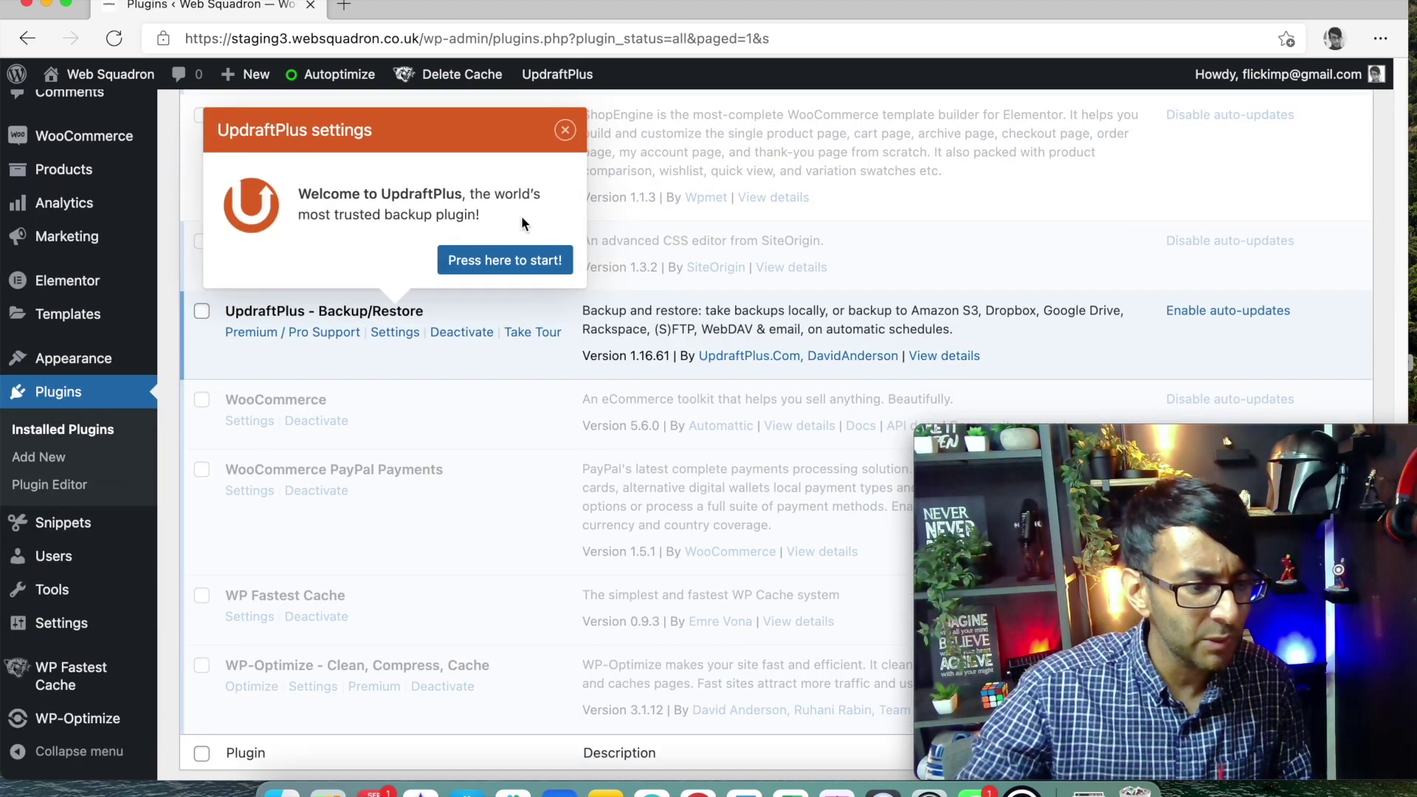
- Start UpdraftPlus, dismiss its first-backup tour and open the plugin's backup settings
{"action": "left_click", "coordinate": [520, 261]}
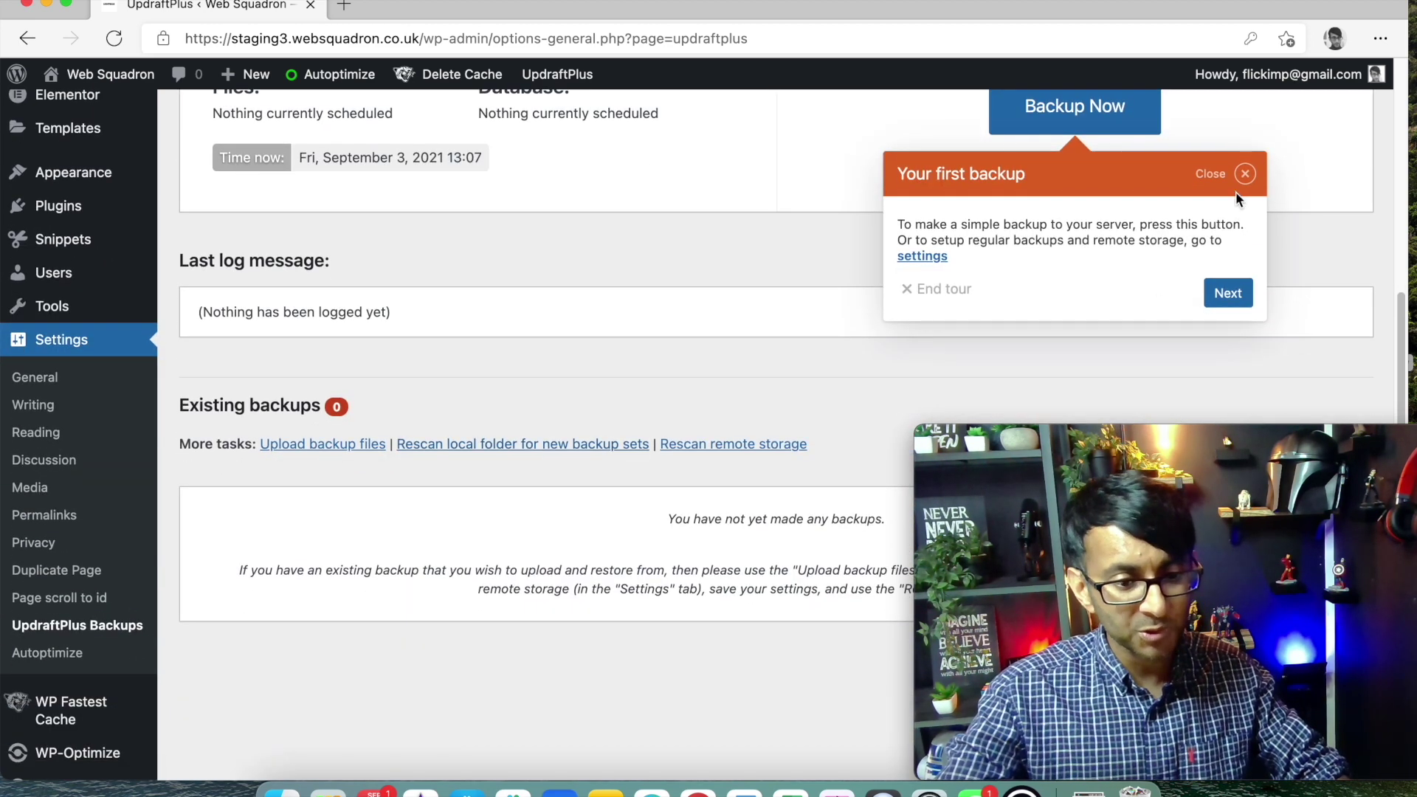
{"action": "left_click", "coordinate": [1242, 176]}
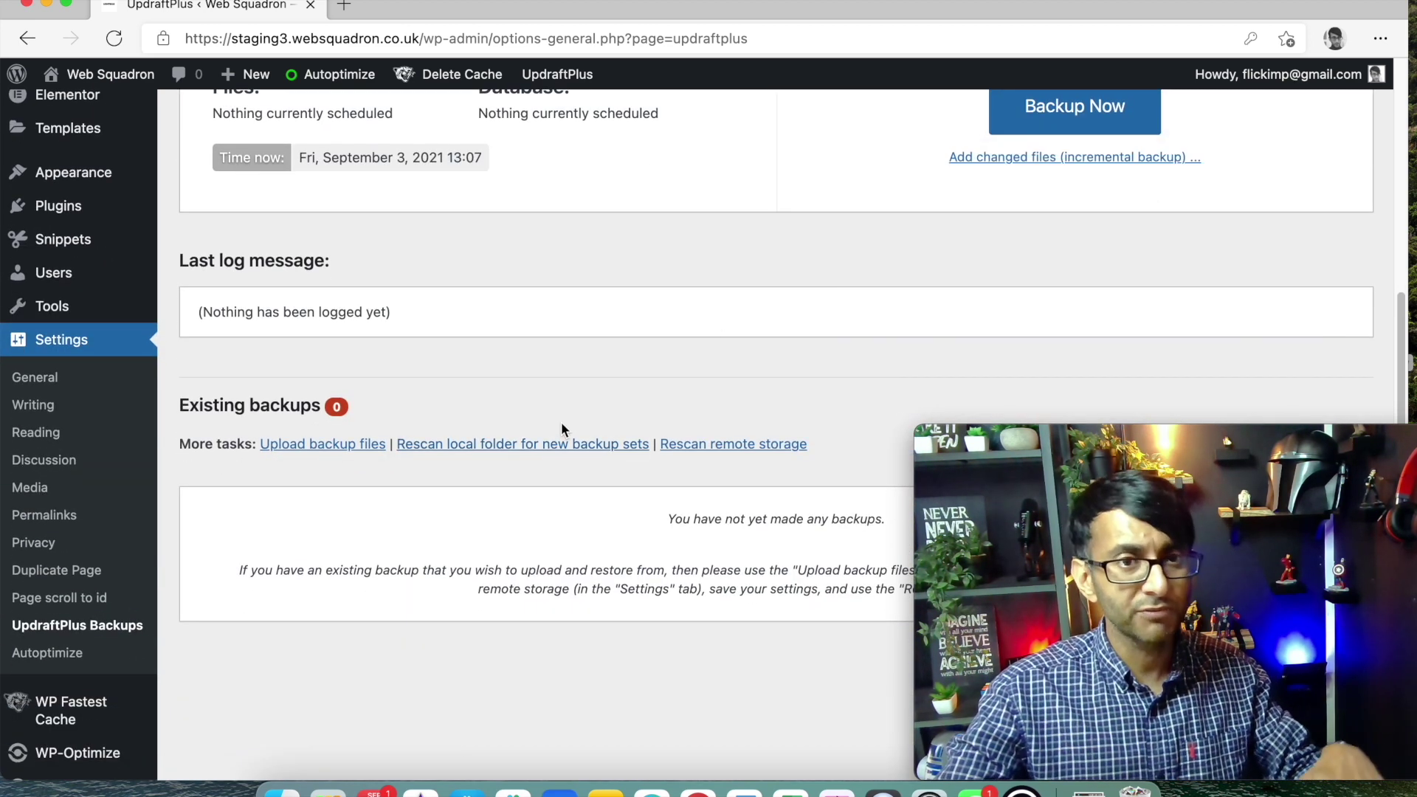
{"action": "scroll", "coordinate": [561, 428], "scroll_direction": "up", "scroll_amount": 5}
{"action": "left_click", "coordinate": [494, 329]}
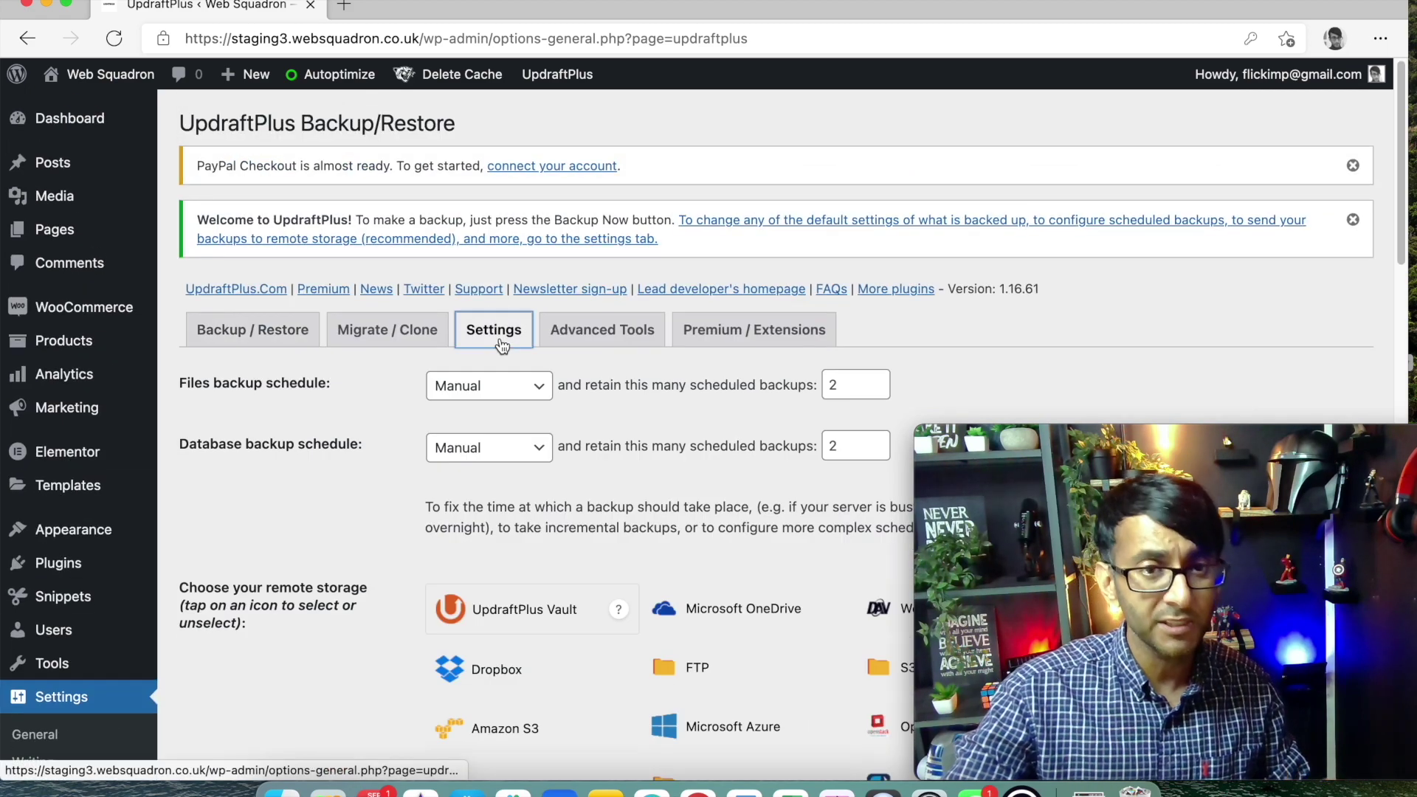
- Choose Google Drive as the remote storage for the backups
{"action": "scroll", "coordinate": [558, 418], "scroll_direction": "down", "scroll_amount": 1}
{"action": "scroll", "coordinate": [607, 450], "scroll_direction": "down", "scroll_amount": 2}
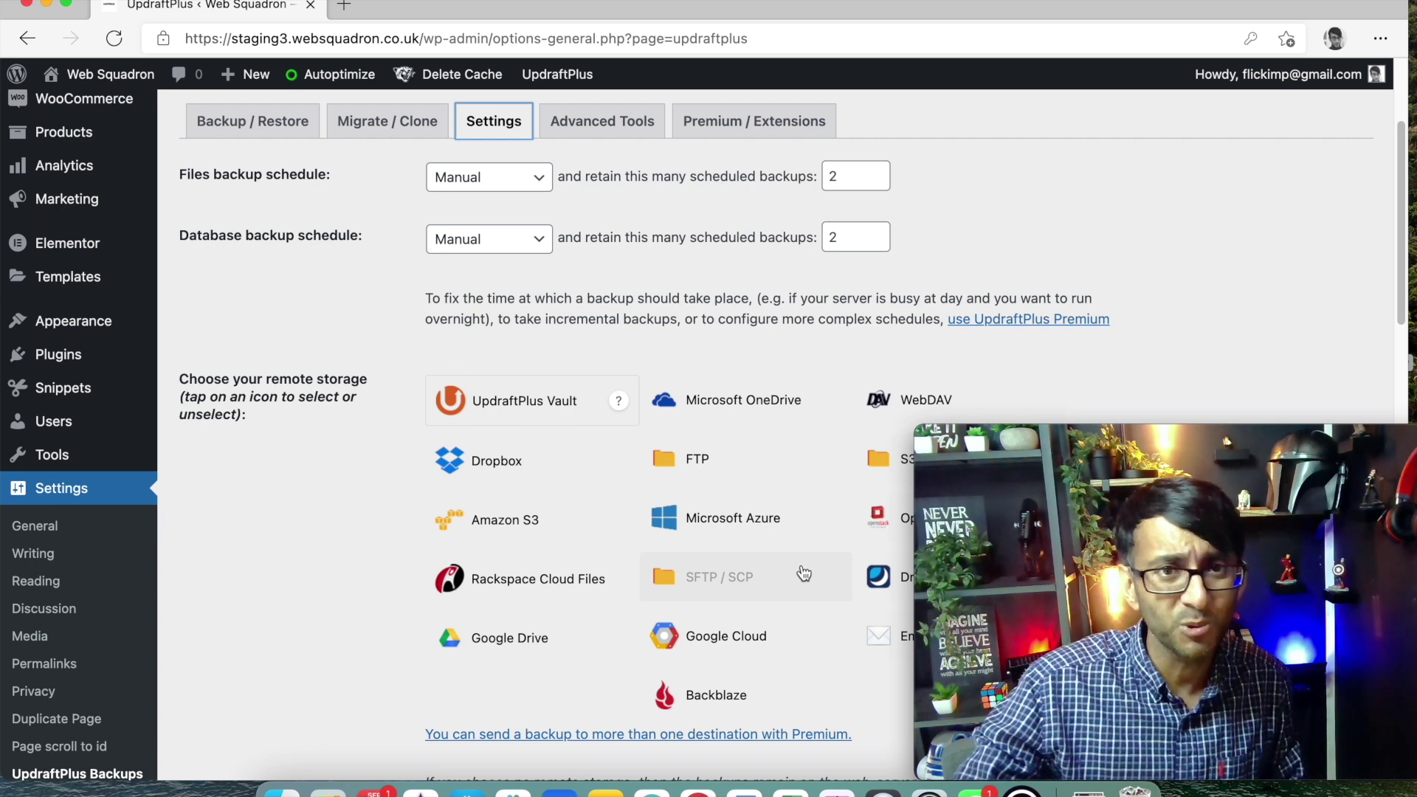
{"action": "scroll", "coordinate": [783, 571], "scroll_direction": "down", "scroll_amount": 4}
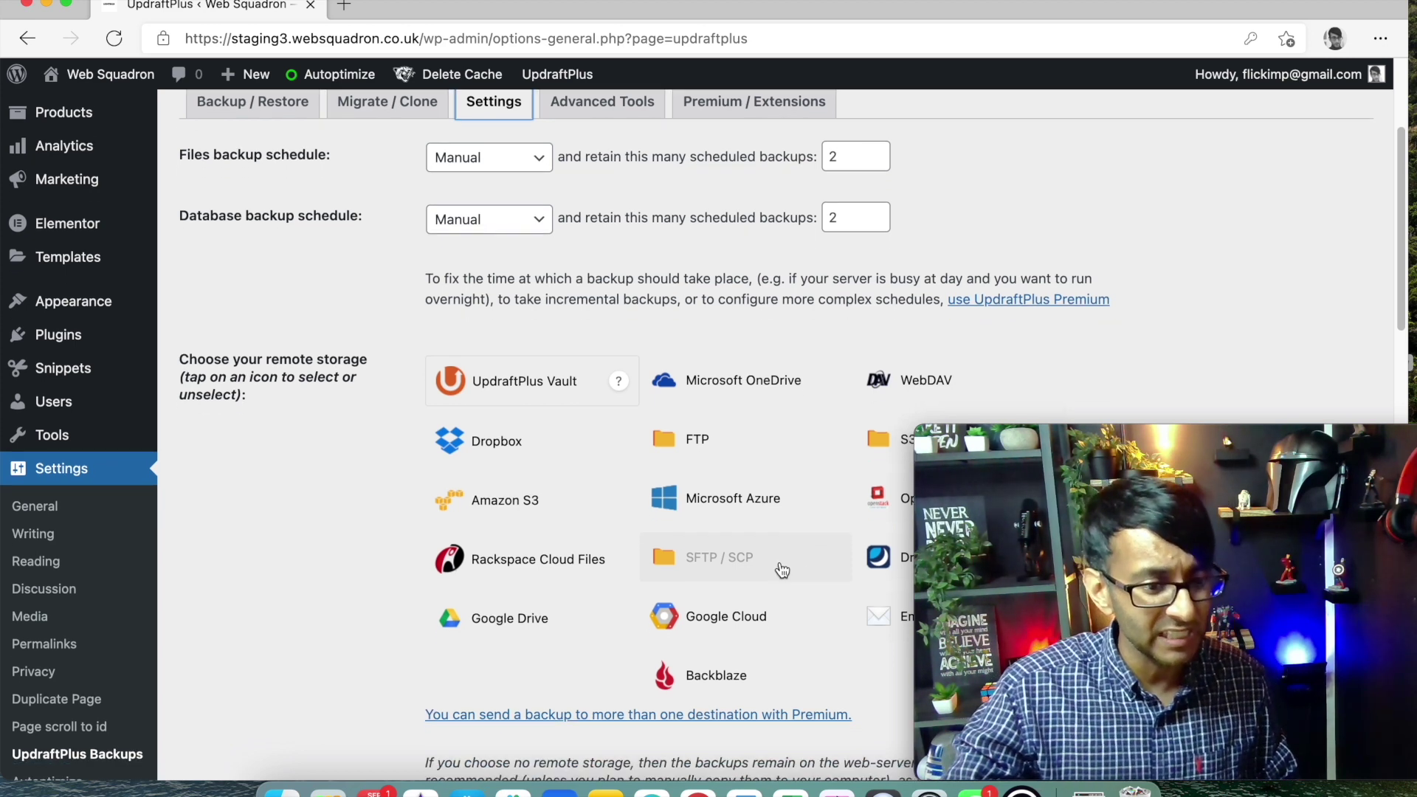
{"action": "scroll", "coordinate": [782, 568], "scroll_direction": "down", "scroll_amount": 3}
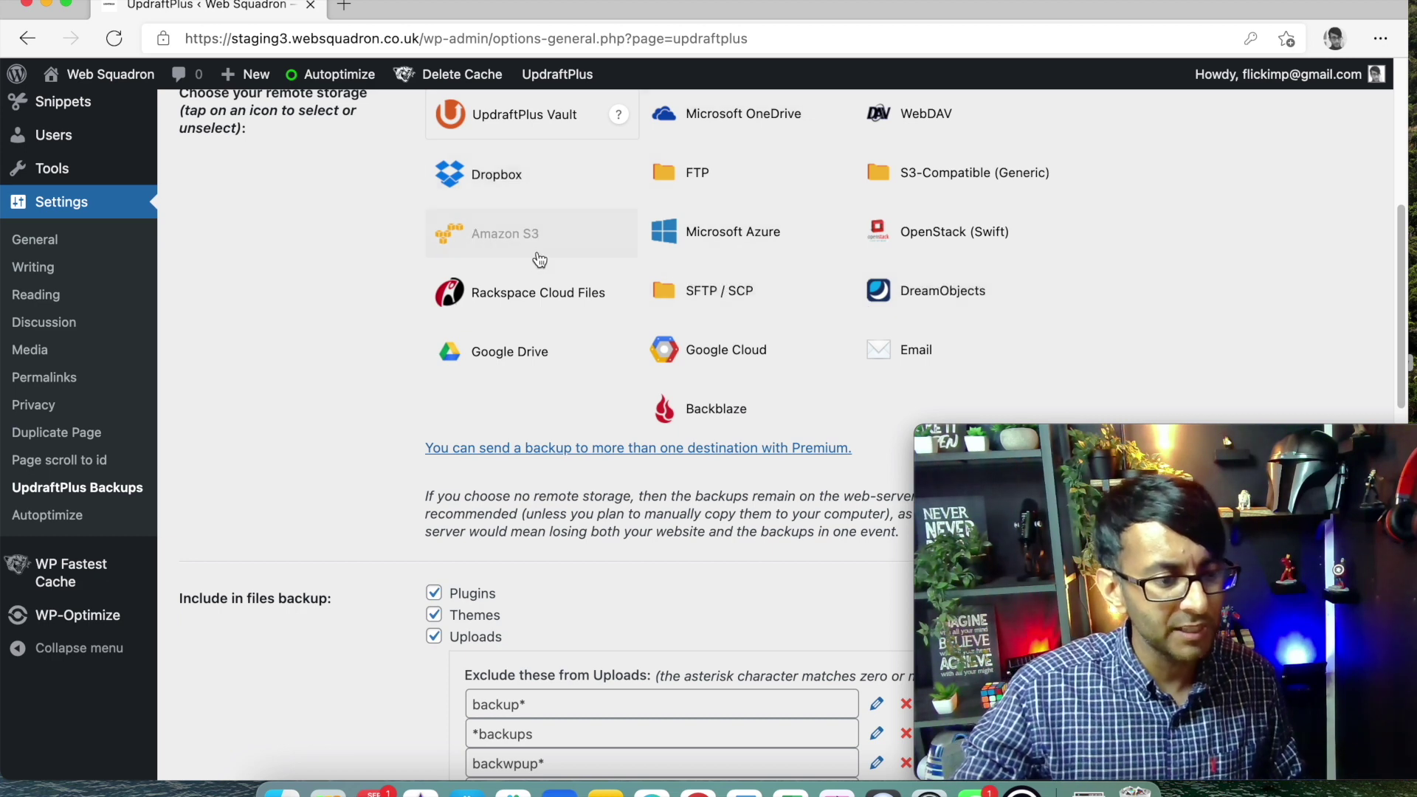
{"action": "left_click", "coordinate": [535, 354]}
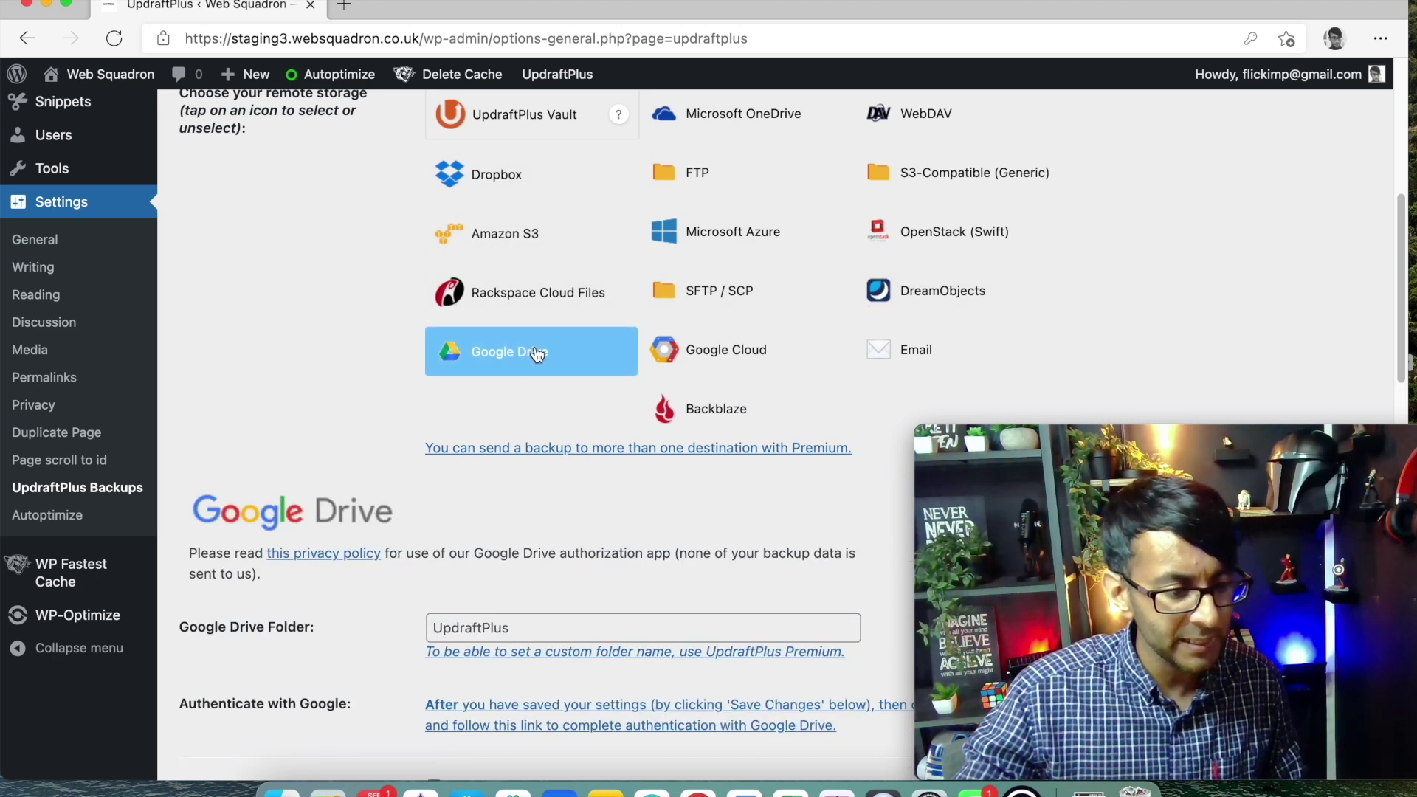
- Review the schedule, Google Drive, file inclusion and exclusion, encryption, email report and expert settings
{"action": "scroll", "coordinate": [596, 560], "scroll_direction": "down", "scroll_amount": 5}
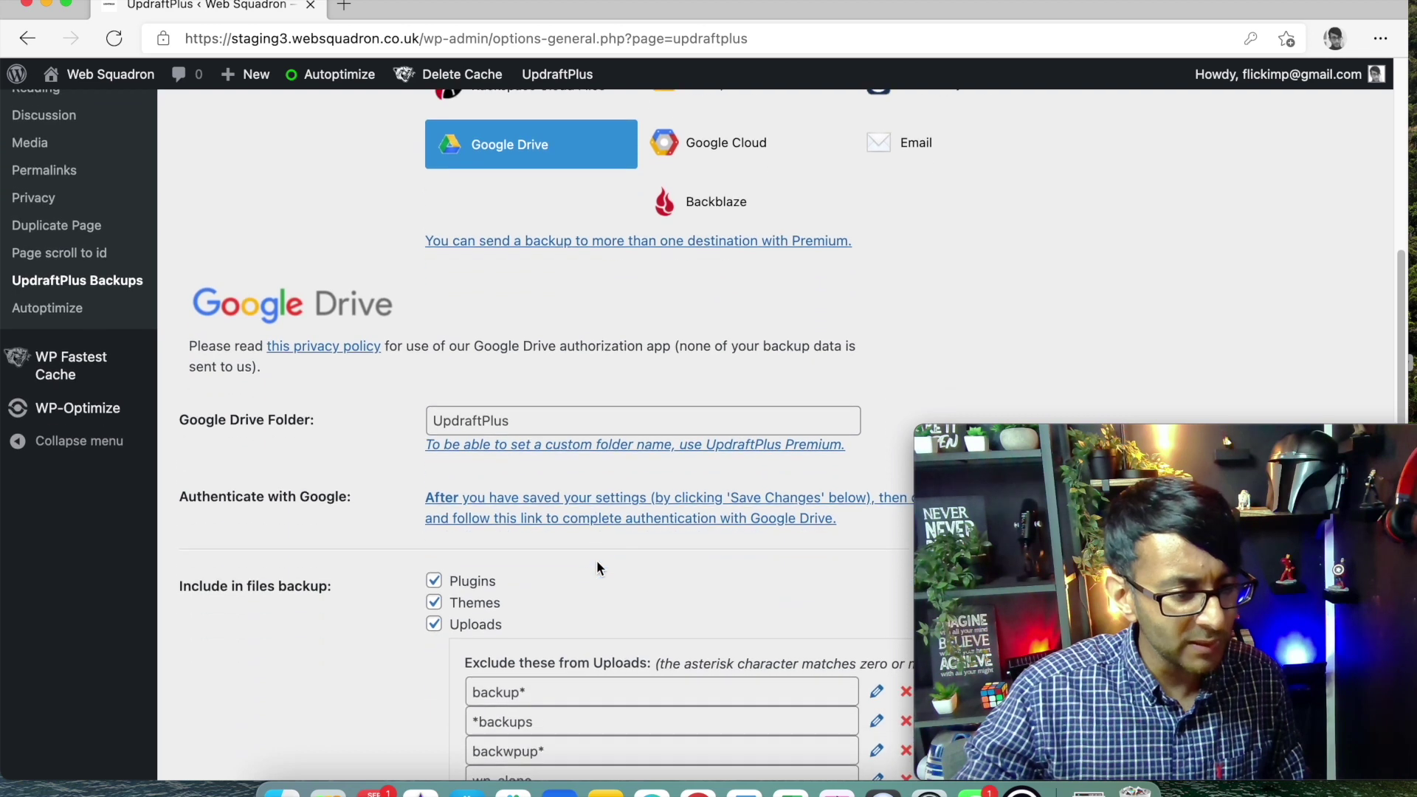
{"action": "scroll", "coordinate": [601, 569], "scroll_direction": "down", "scroll_amount": 2}
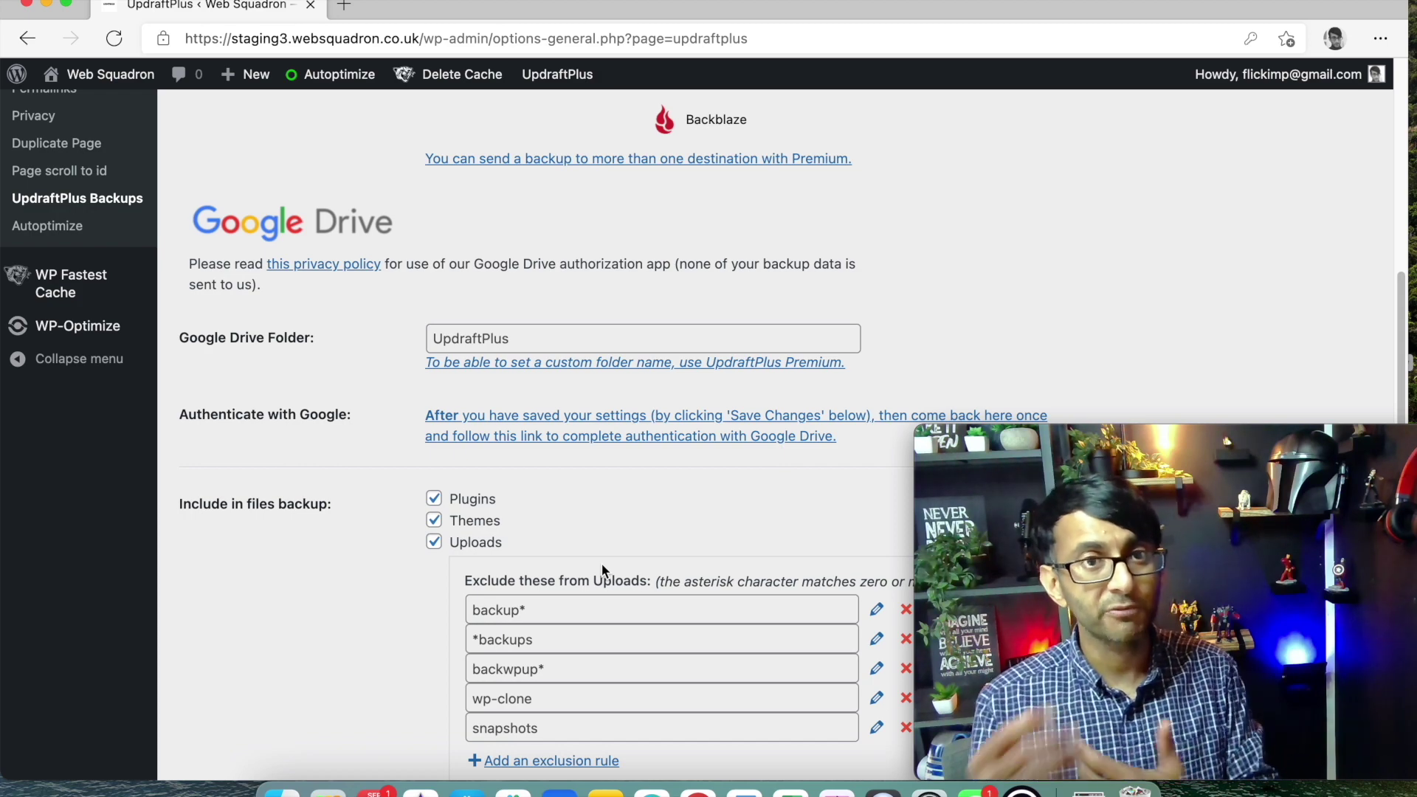
{"action": "scroll", "coordinate": [727, 509], "scroll_direction": "up", "scroll_amount": 15}
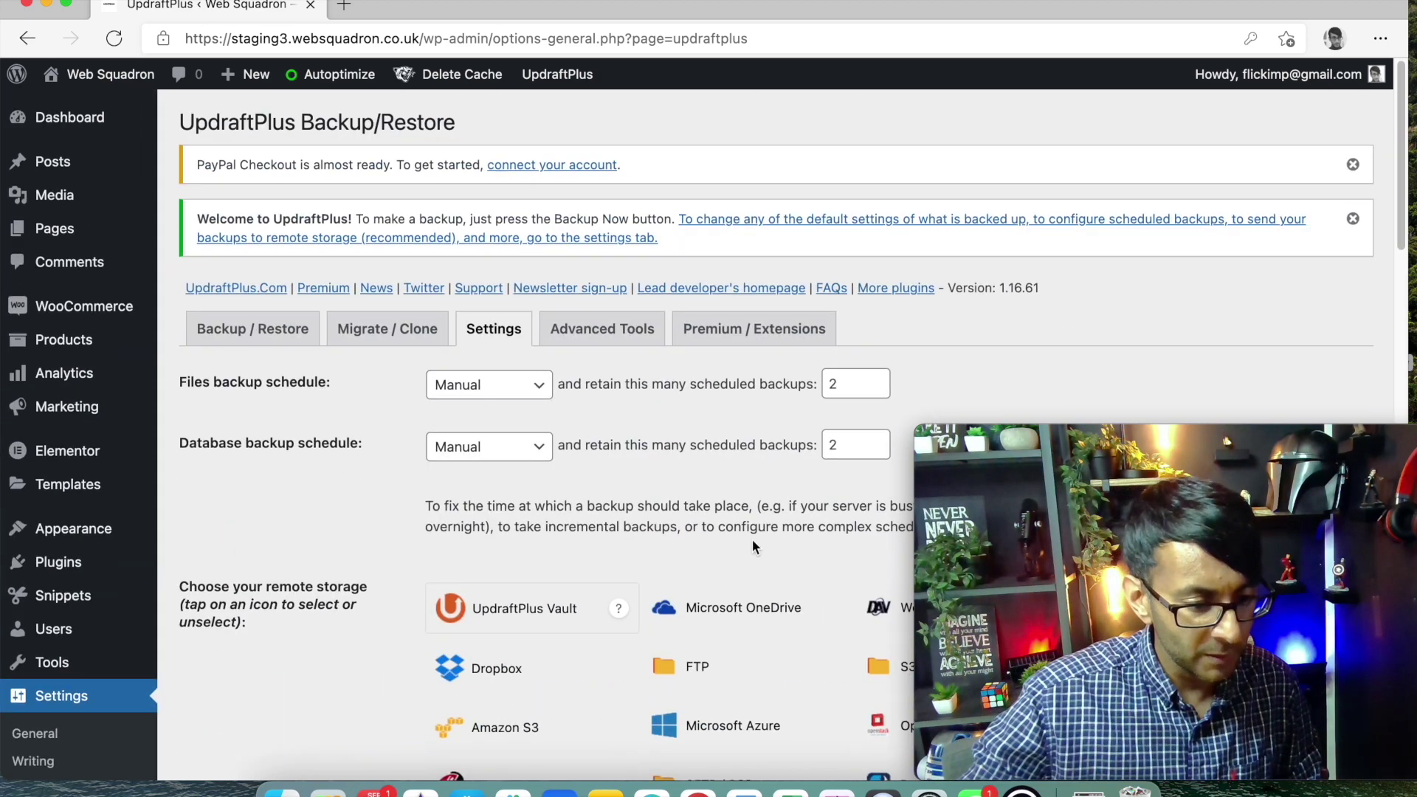
{"action": "scroll", "coordinate": [751, 539], "scroll_direction": "down", "scroll_amount": 2}
{"action": "scroll", "coordinate": [761, 561], "scroll_direction": "down", "scroll_amount": 5}
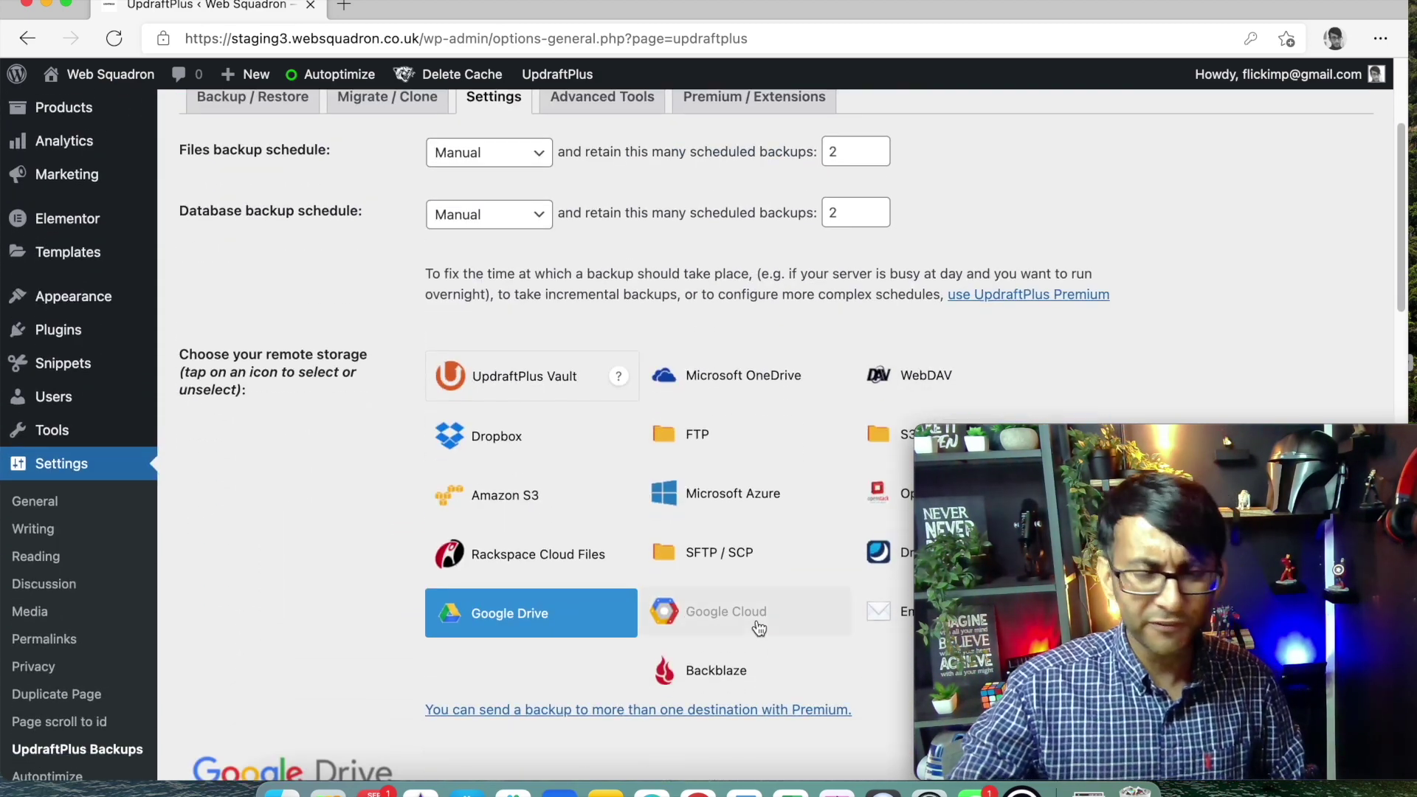
{"action": "scroll", "coordinate": [758, 627], "scroll_direction": "down", "scroll_amount": 5}
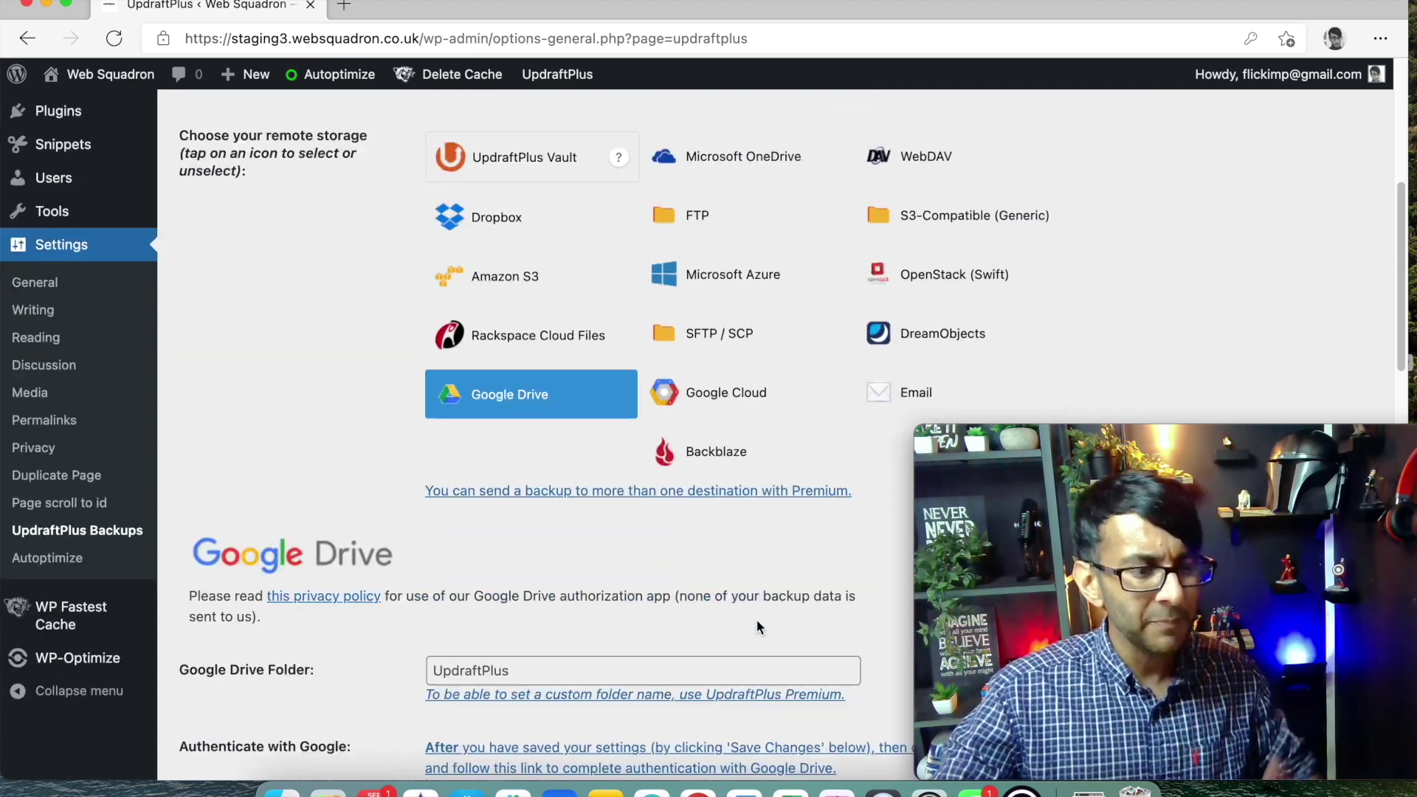
{"action": "scroll", "coordinate": [756, 626], "scroll_direction": "down", "scroll_amount": 1}
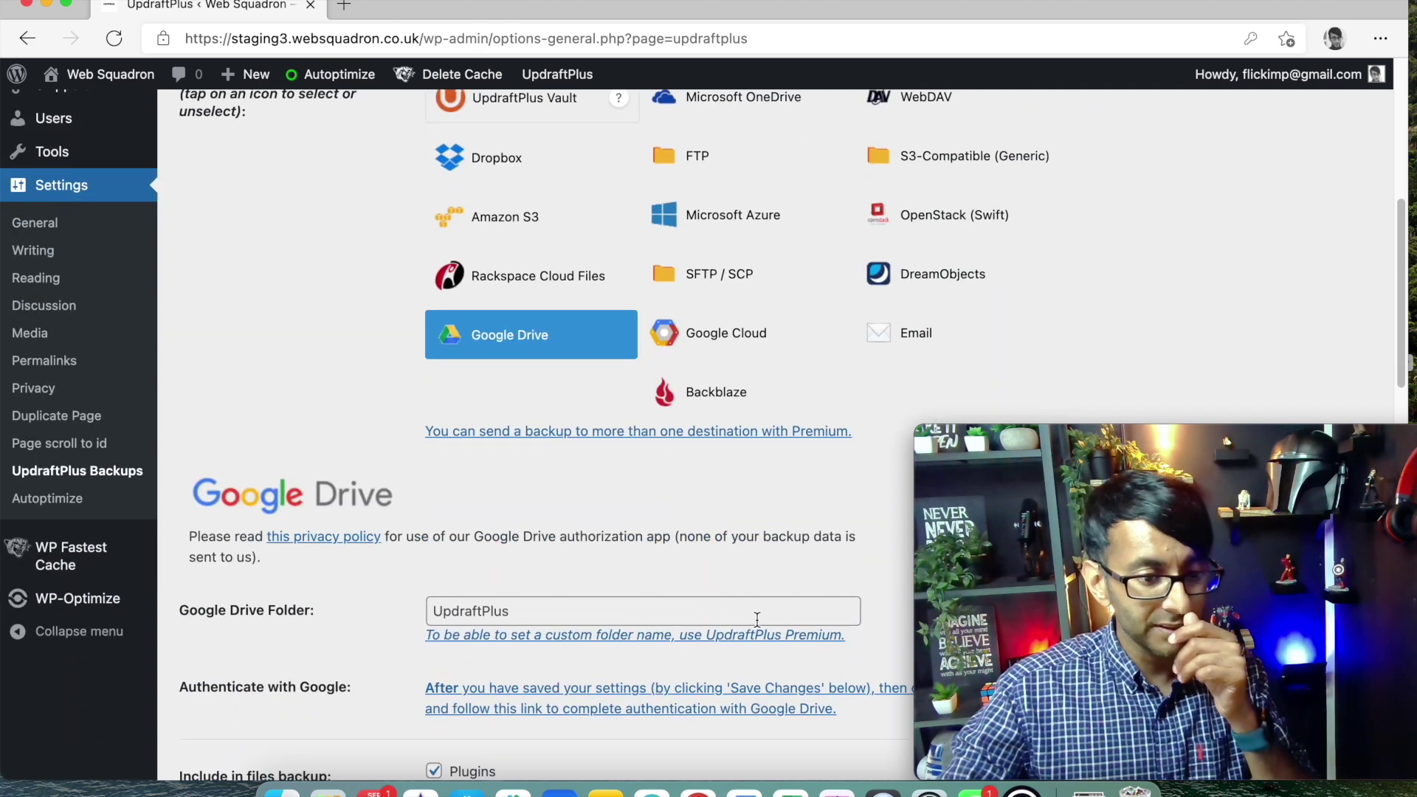
{"action": "scroll", "coordinate": [757, 620], "scroll_direction": "down", "scroll_amount": 8}
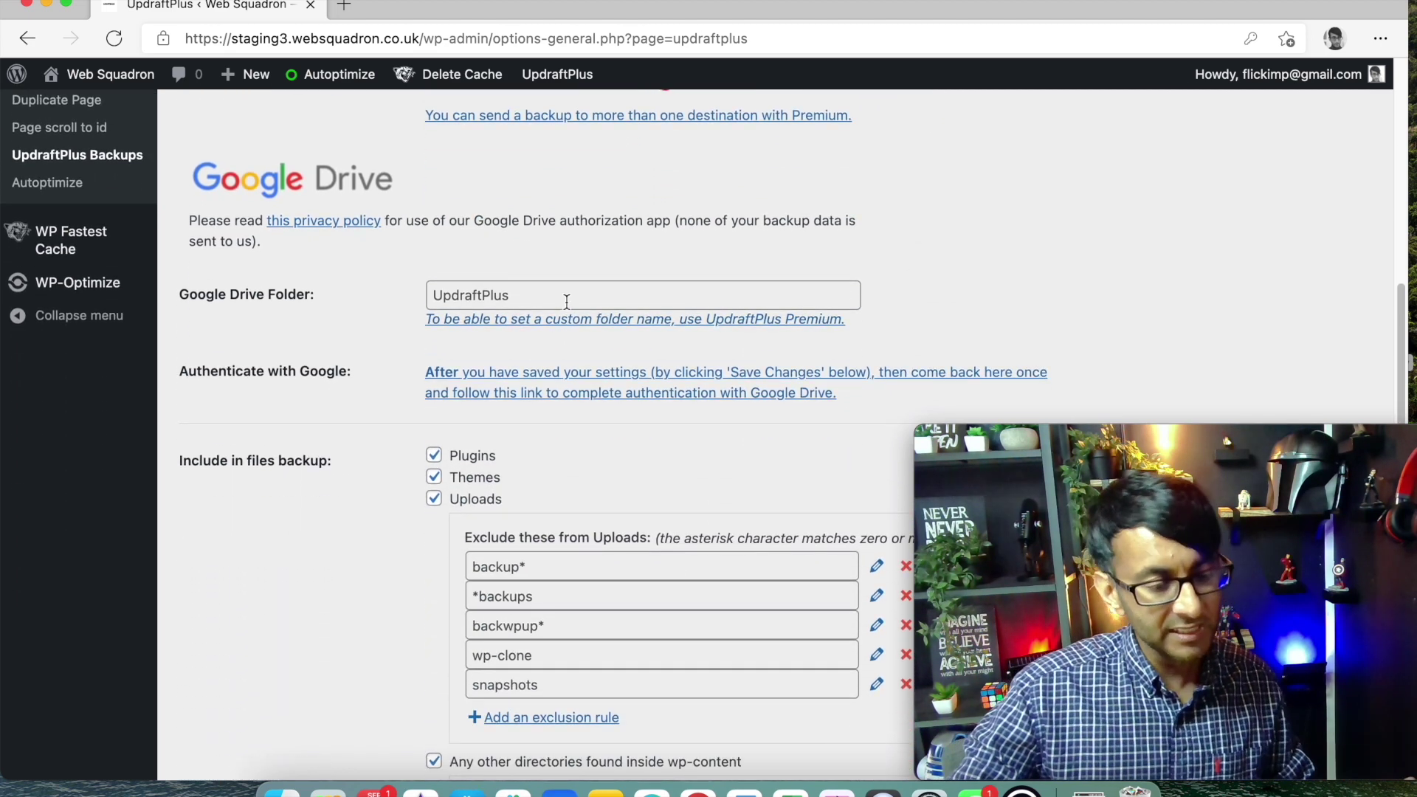
{"action": "scroll", "coordinate": [571, 297], "scroll_direction": "down", "scroll_amount": 1}
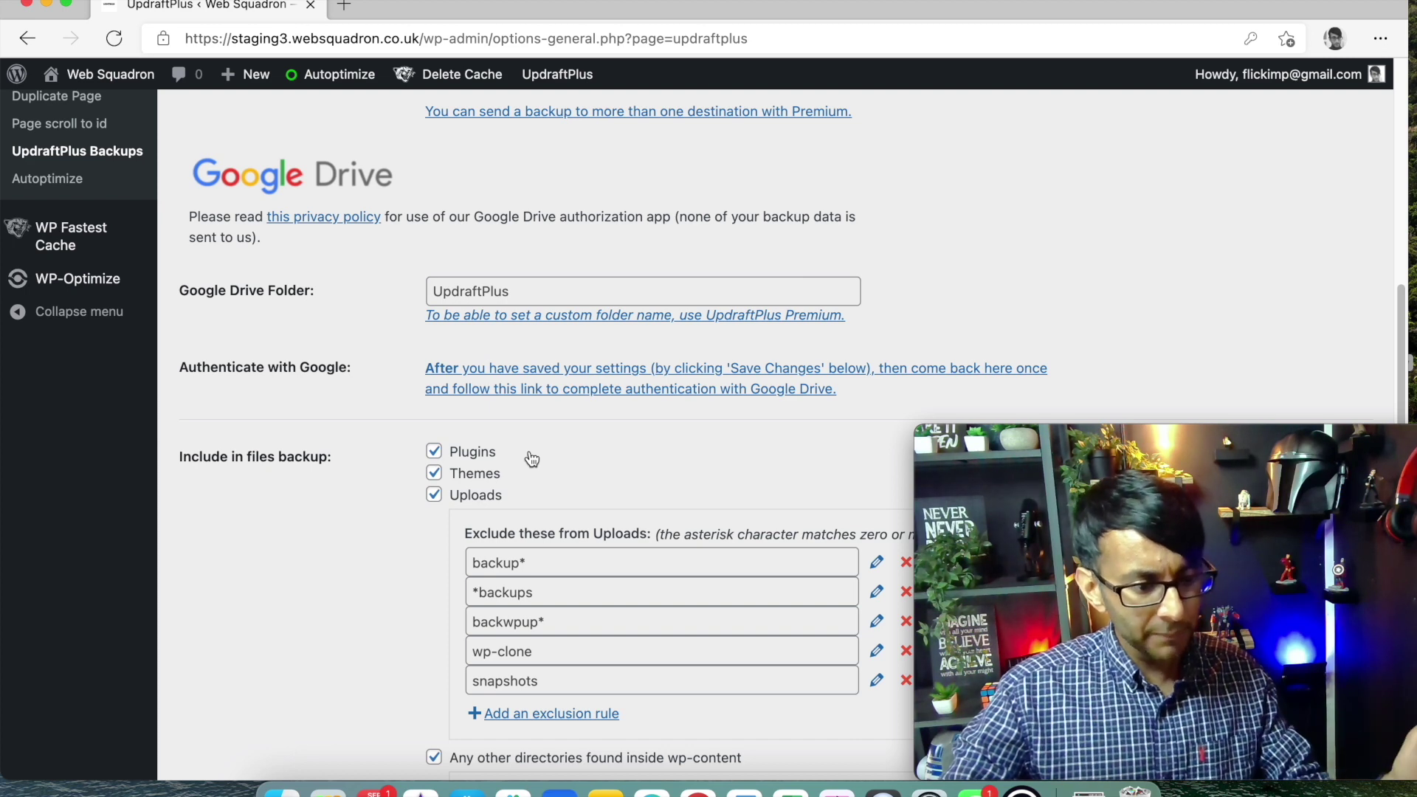
{"action": "scroll", "coordinate": [581, 464], "scroll_direction": "down", "scroll_amount": 3}
{"action": "scroll", "coordinate": [581, 464], "scroll_direction": "down", "scroll_amount": 15}
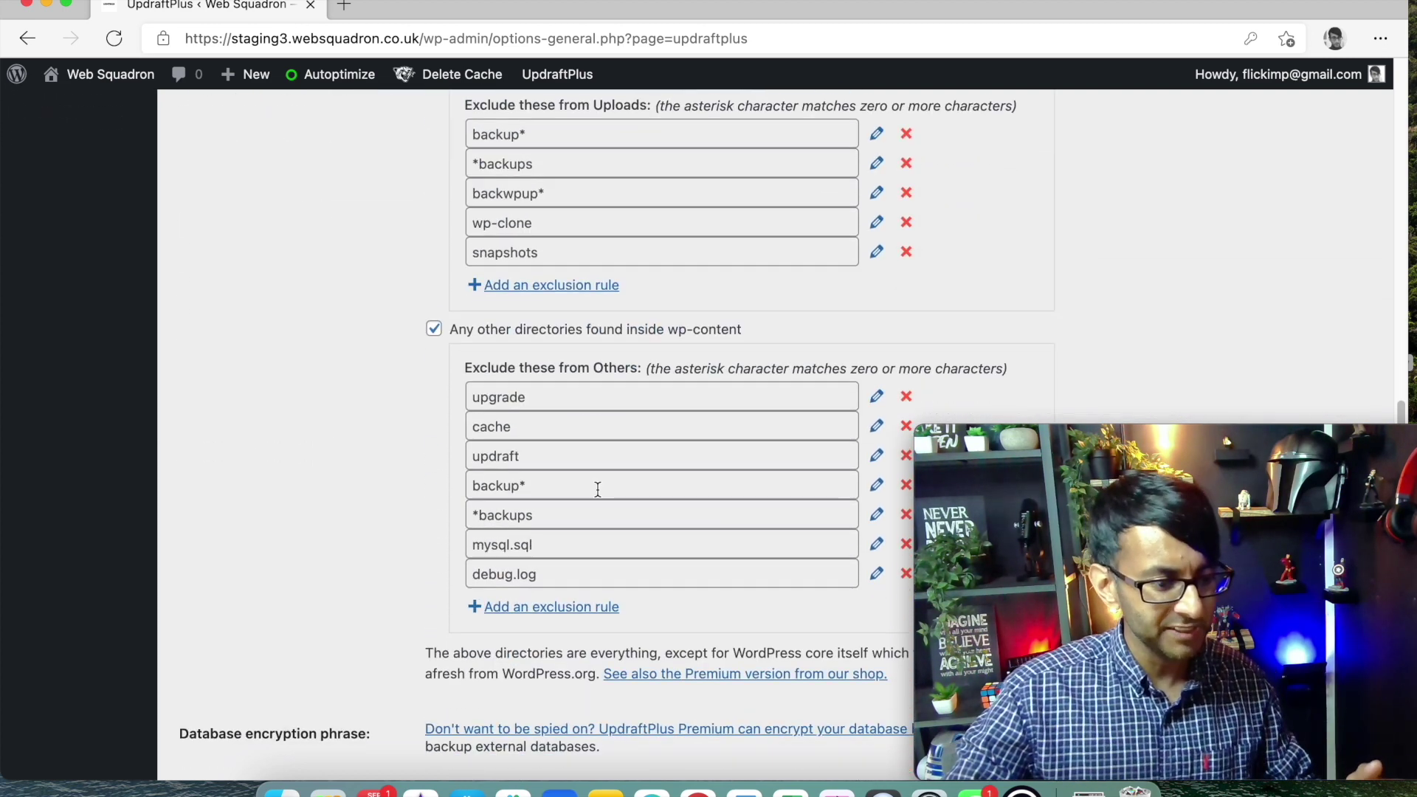
{"action": "scroll", "coordinate": [597, 541], "scroll_direction": "down", "scroll_amount": 4}
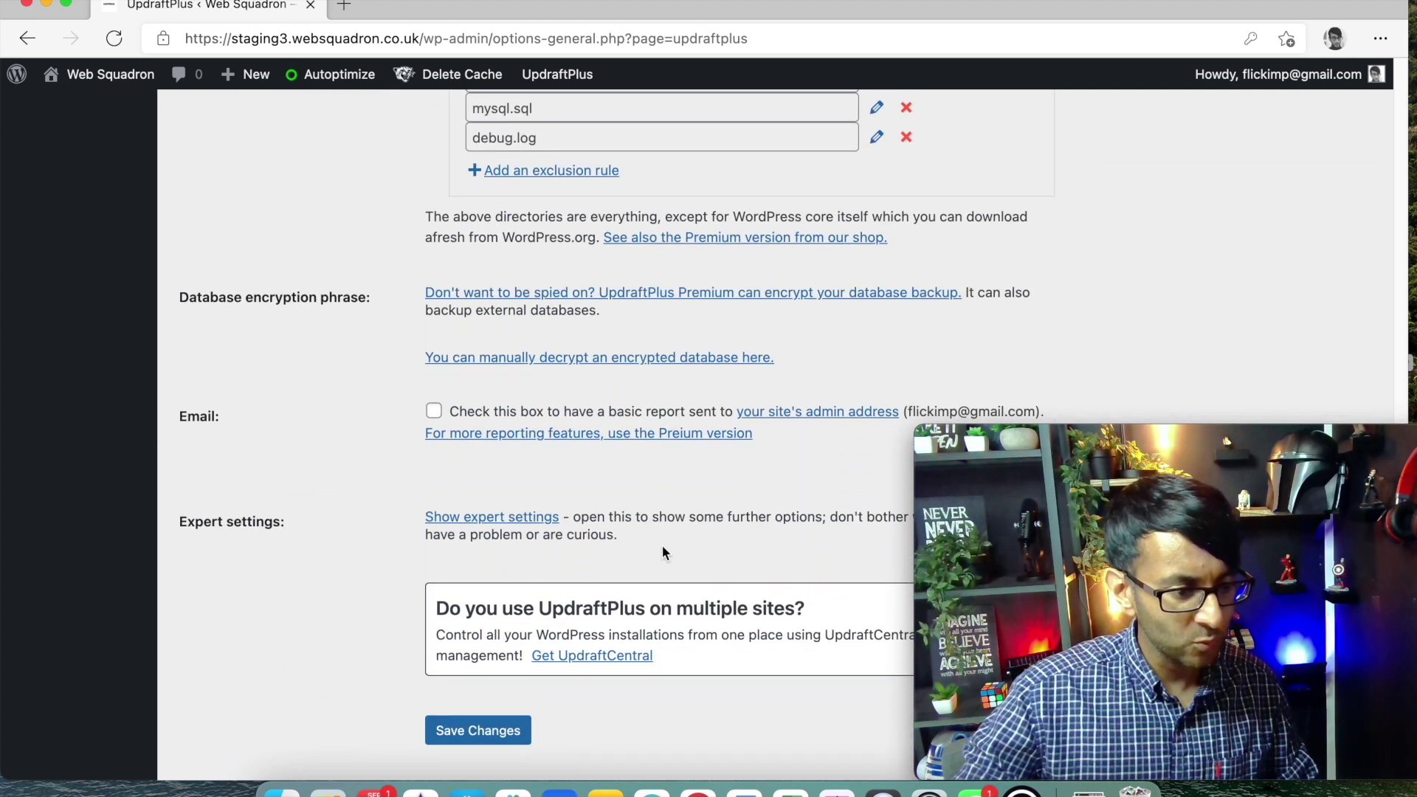
{"action": "scroll", "coordinate": [632, 481], "scroll_direction": "down", "scroll_amount": 3}
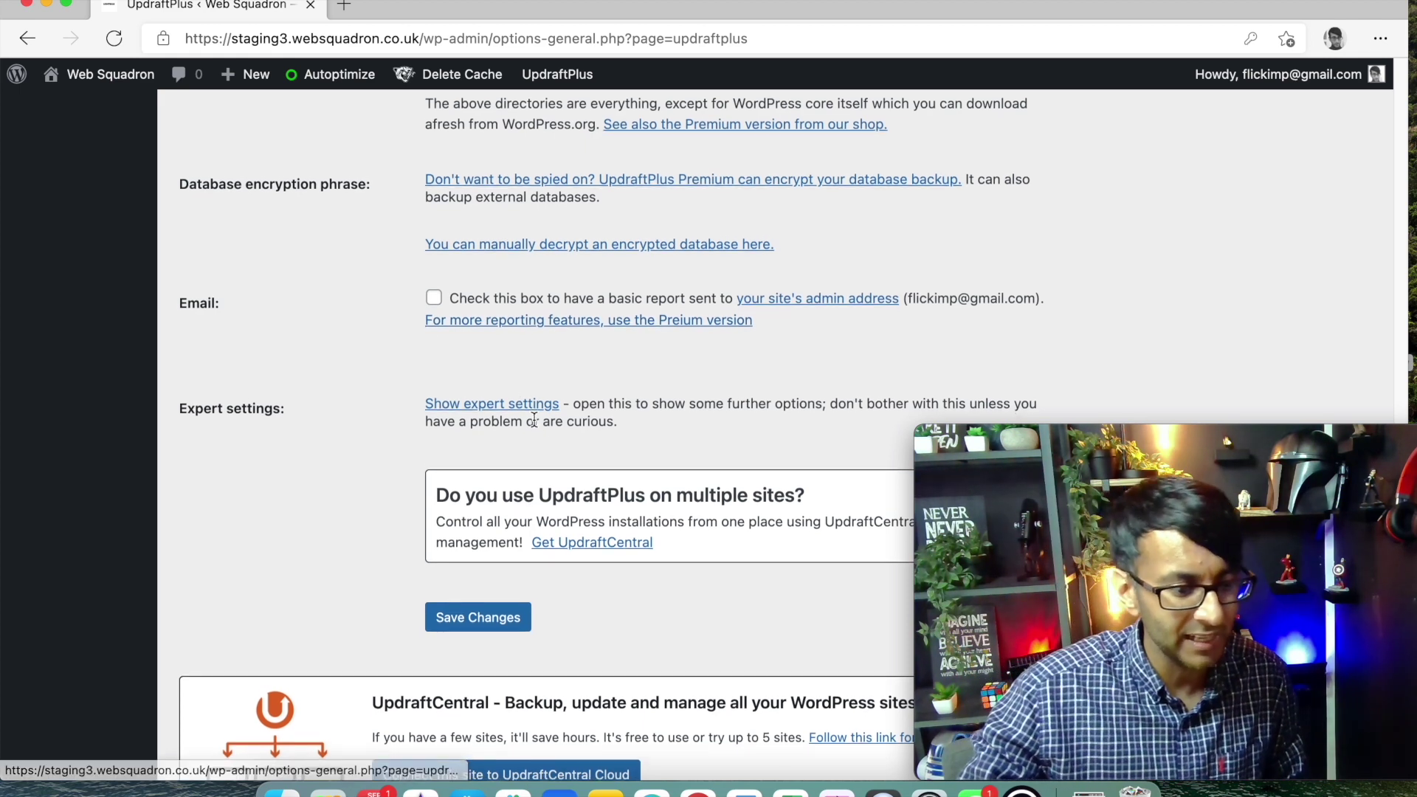
{"action": "scroll", "coordinate": [533, 426], "scroll_direction": "down", "scroll_amount": 1}
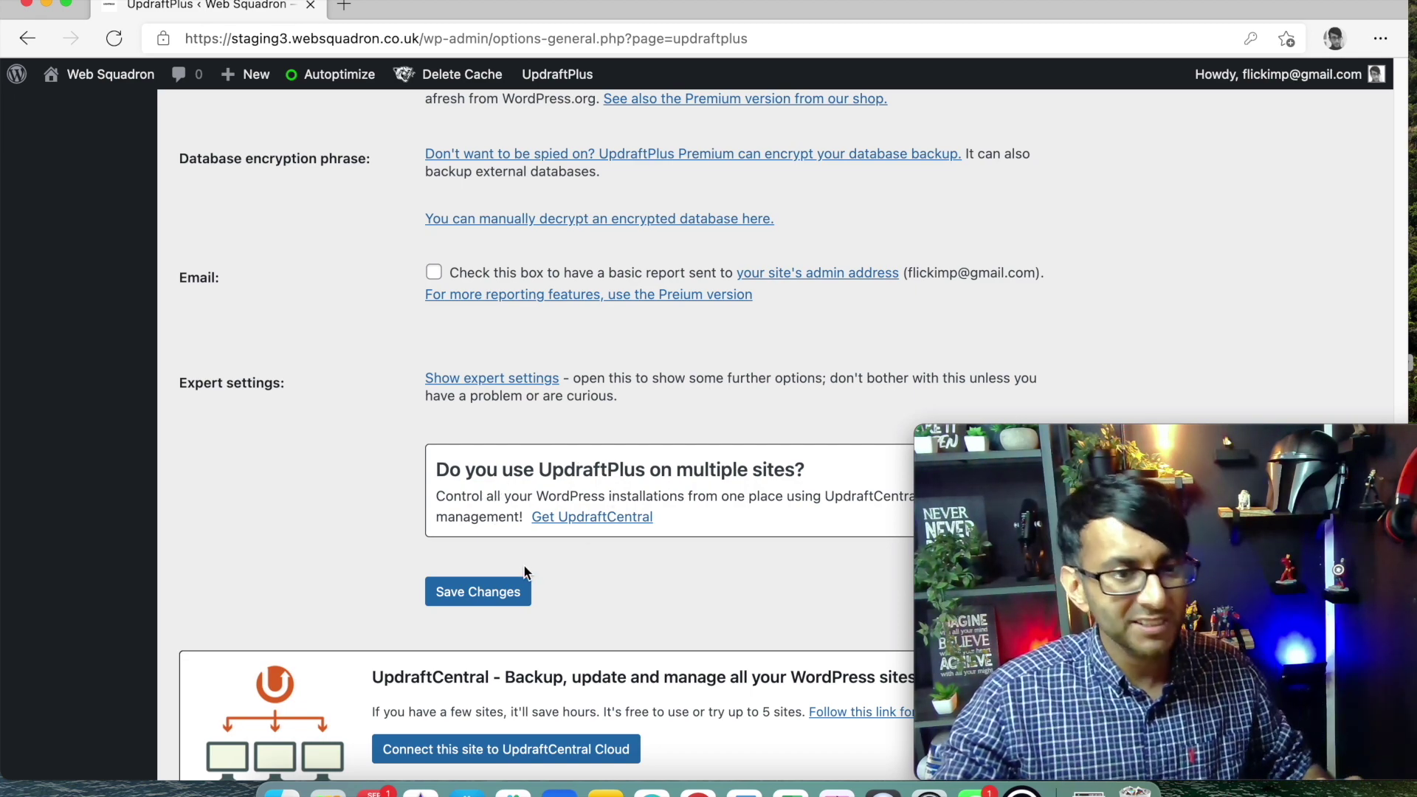
{"action": "scroll", "coordinate": [524, 561], "scroll_direction": "up", "scroll_amount": 7}
{"action": "scroll", "coordinate": [516, 532], "scroll_direction": "down", "scroll_amount": 9}
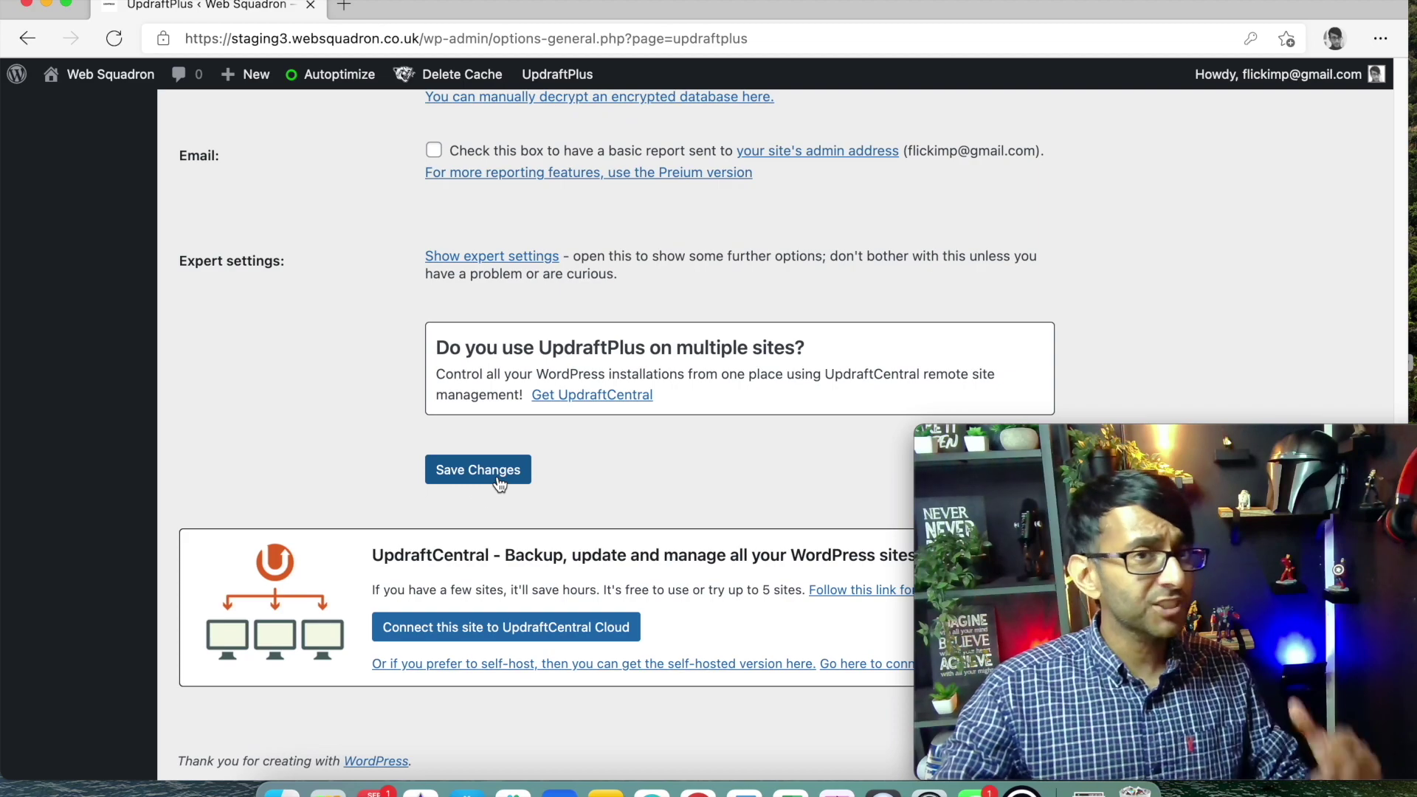
- Save the backup settings and authorize UpdraftPlus to access the Google Drive account, completing the setup
{"action": "left_click", "coordinate": [499, 478]}
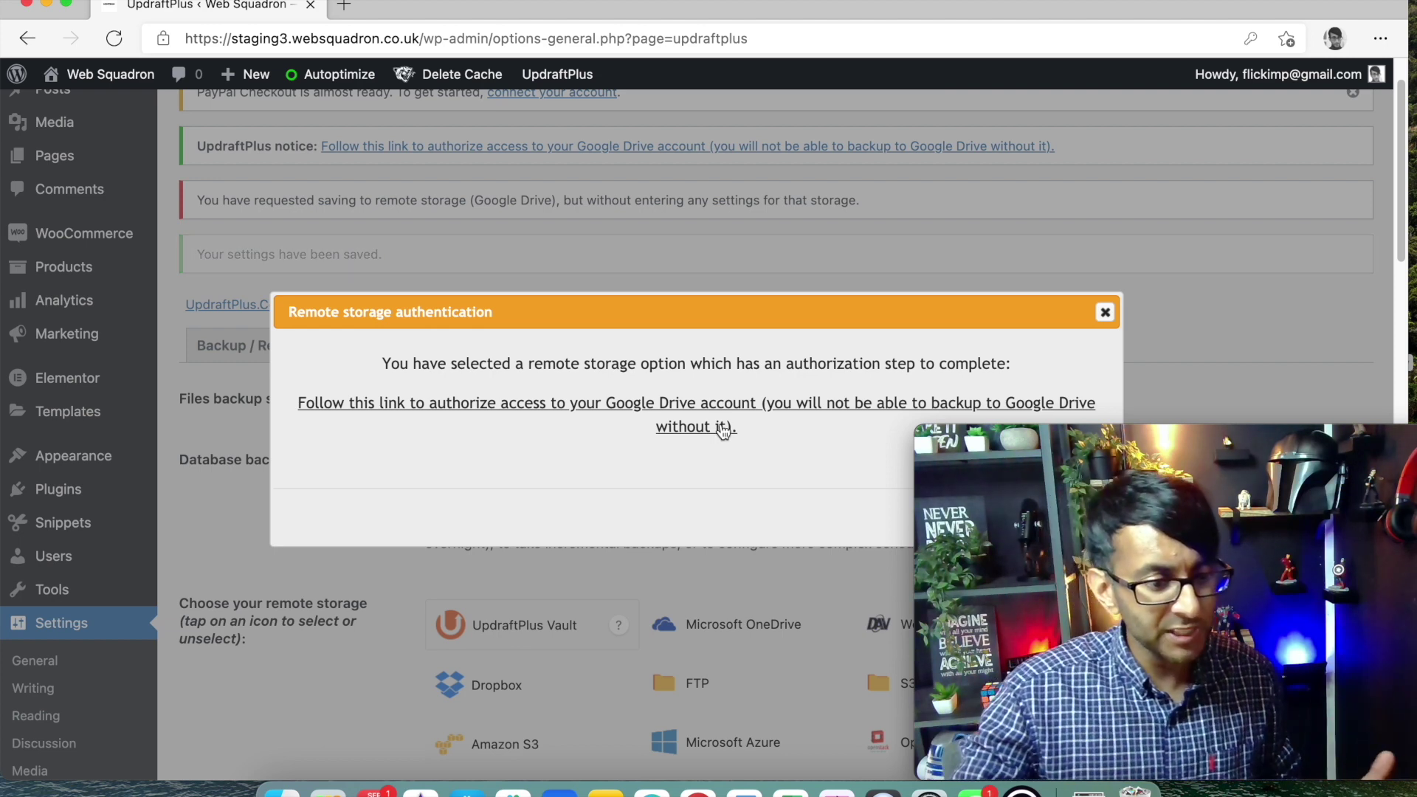
{"action": "left_click", "coordinate": [741, 412]}
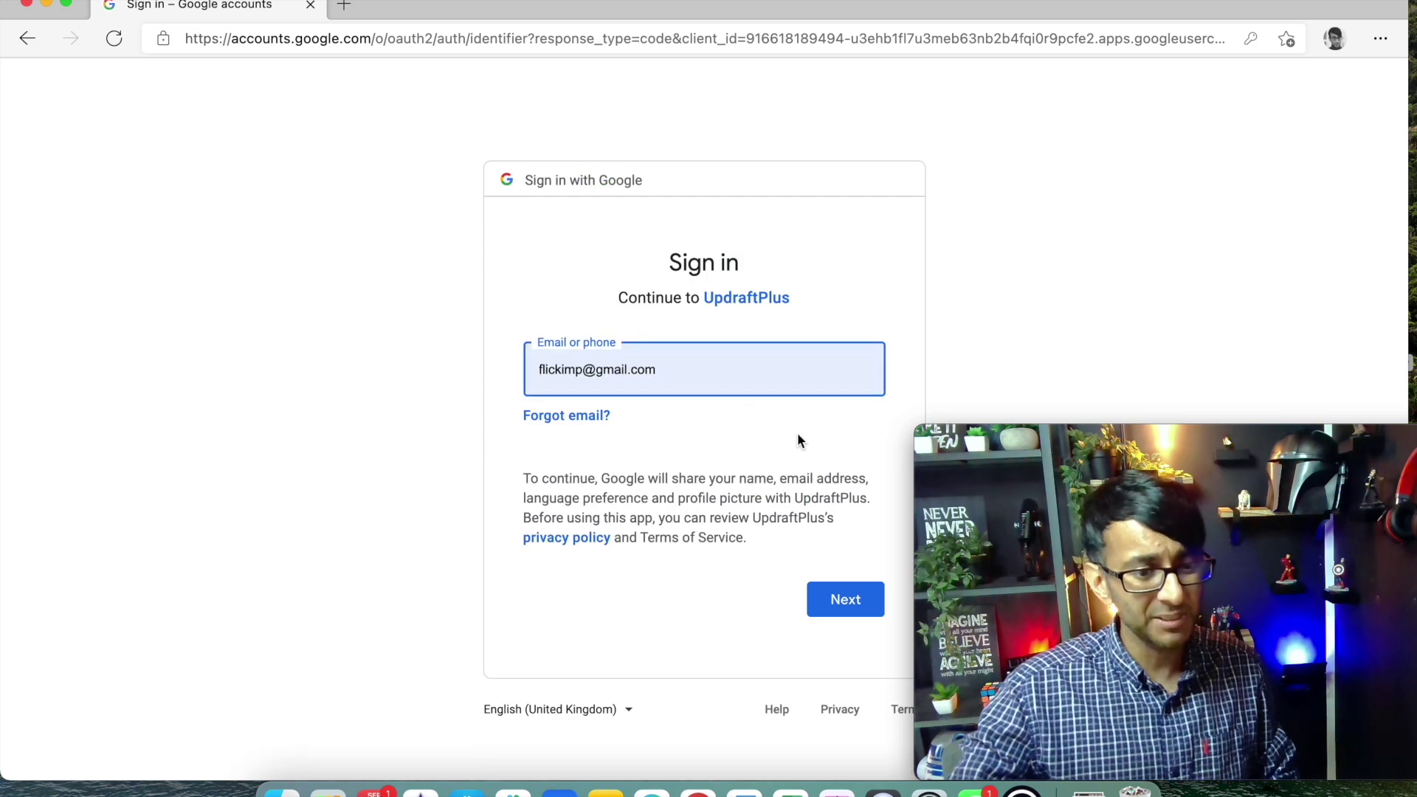
{"action": "left_click", "coordinate": [815, 600]}
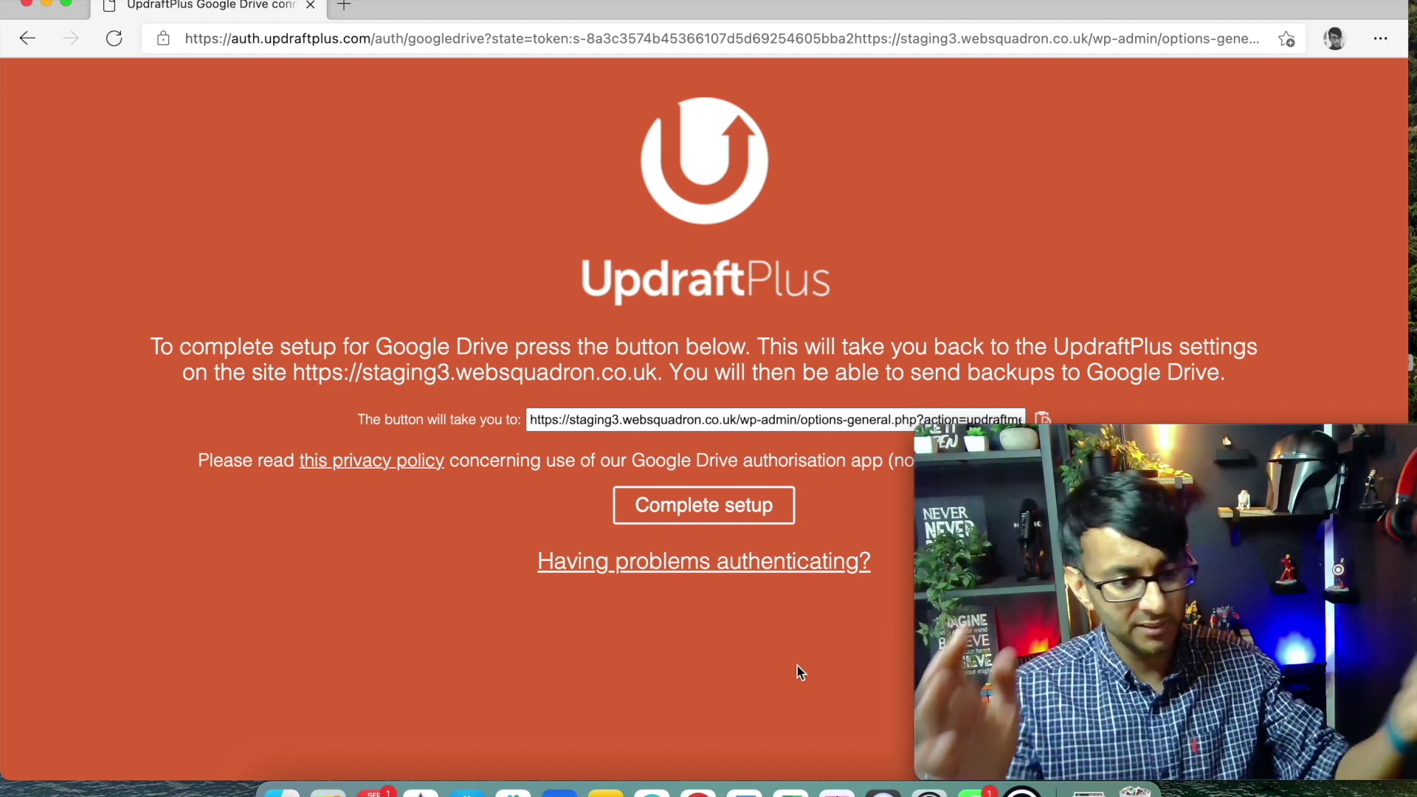
{"action": "left_click", "coordinate": [699, 520]}
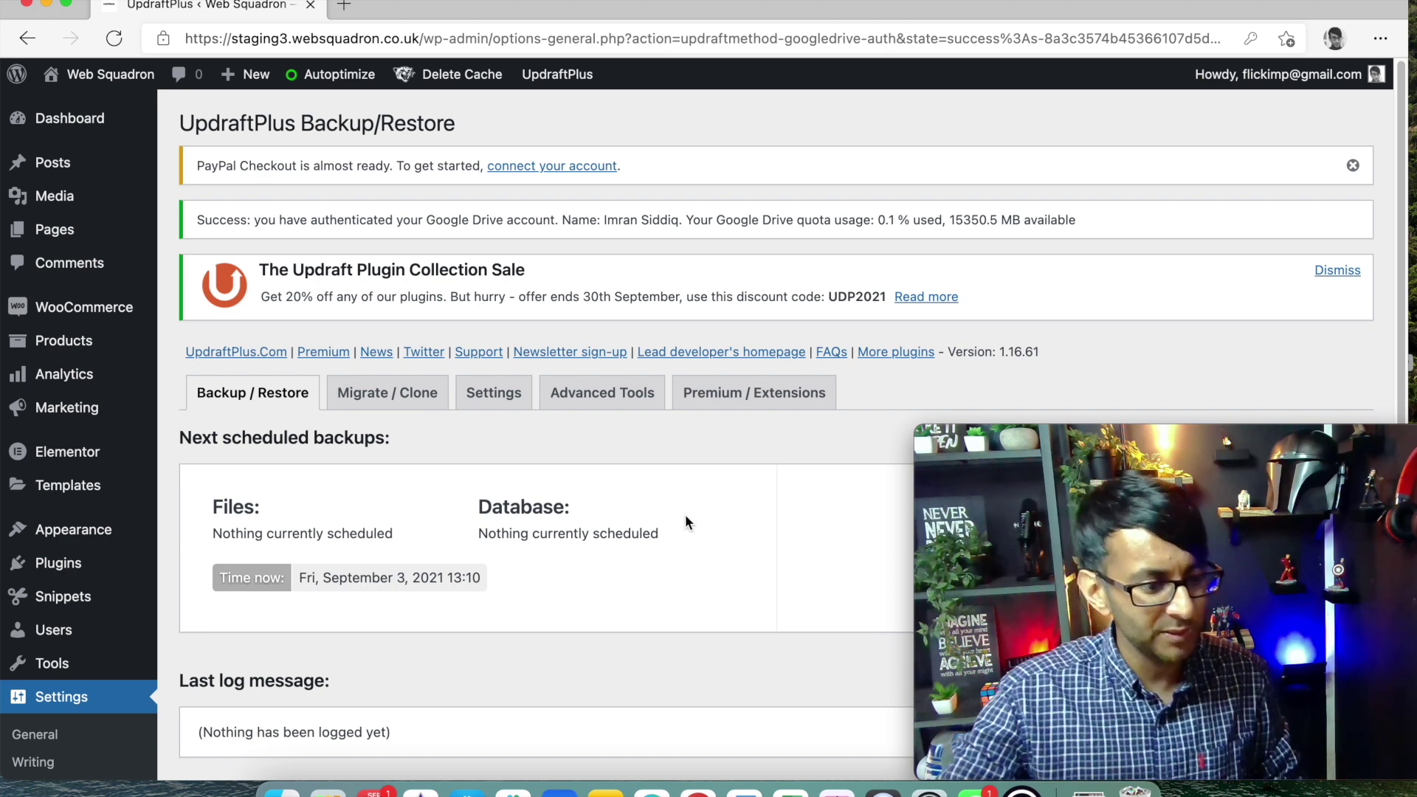
- Set both the files backup schedule and the database backup schedule to Daily in the UpdraftPlus settings
{"action": "left_click", "coordinate": [512, 402]}
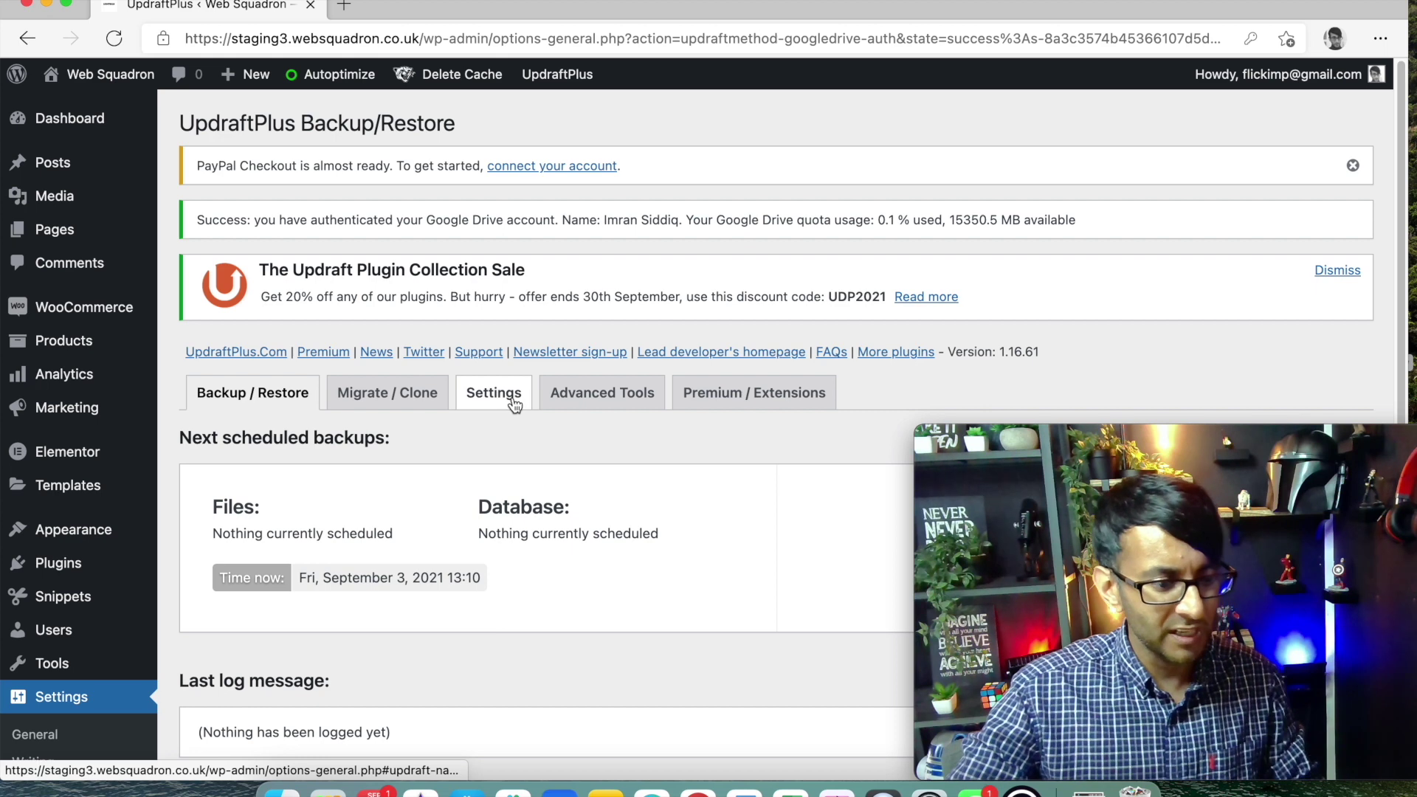
{"action": "scroll", "coordinate": [768, 515], "scroll_direction": "down", "scroll_amount": 1}
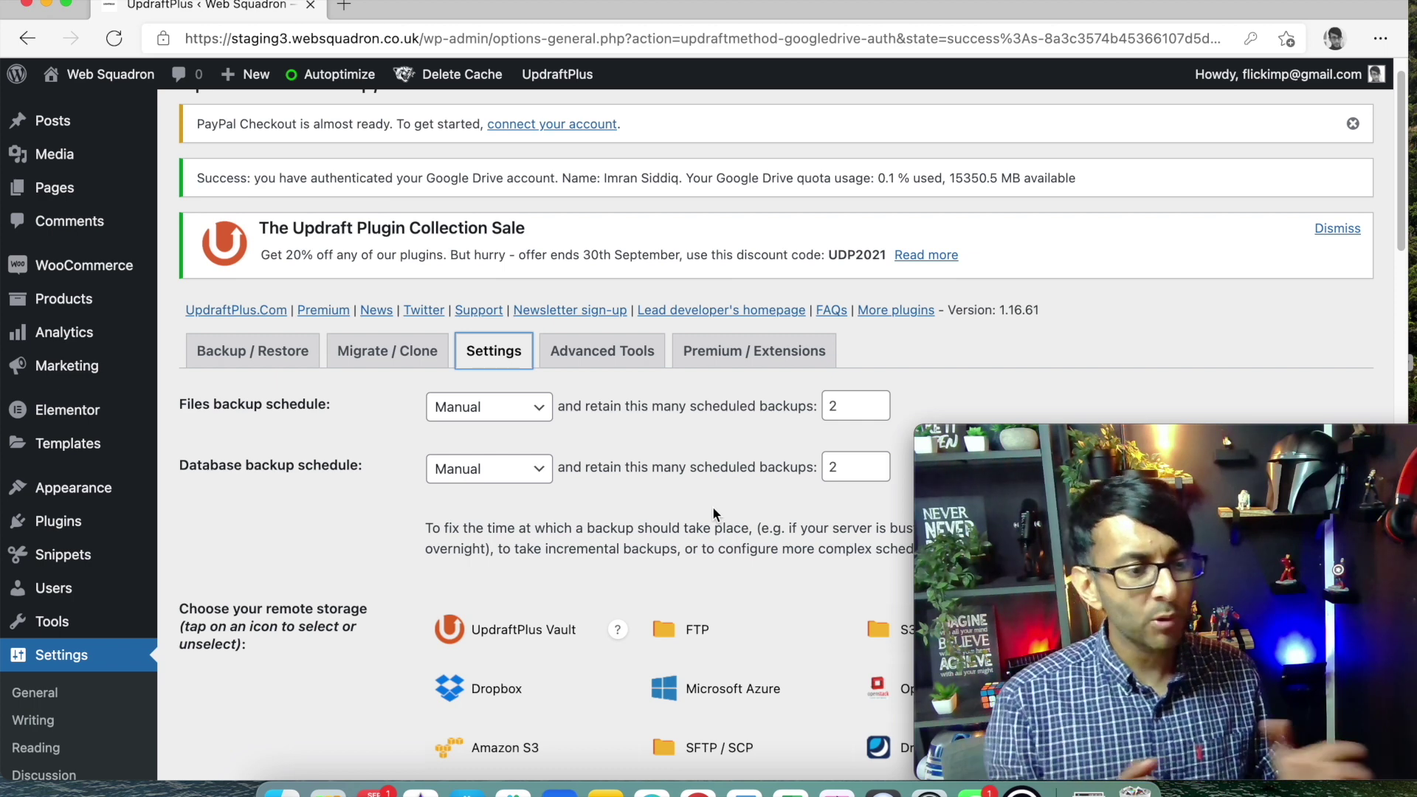
{"action": "left_click", "coordinate": [508, 415]}
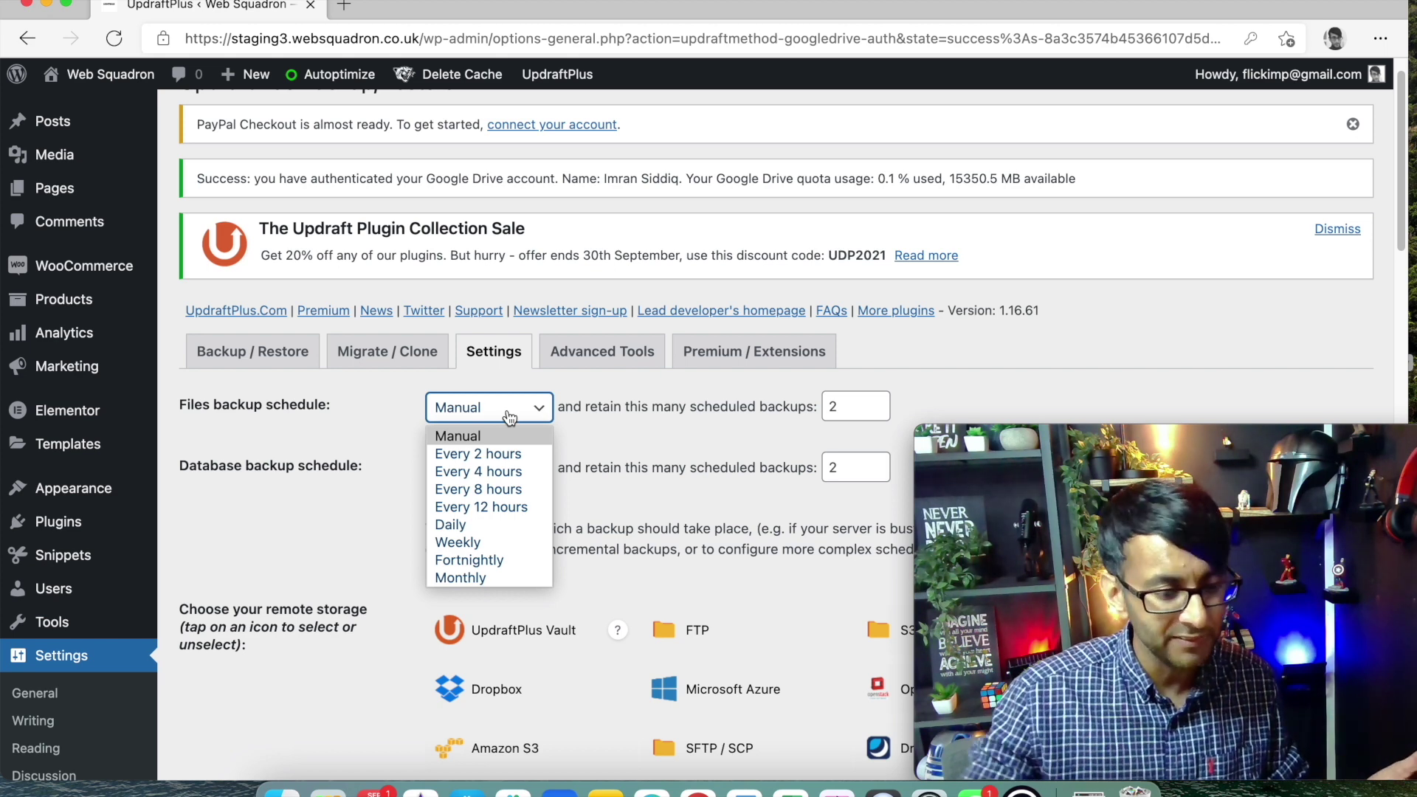
{"action": "left_click", "coordinate": [500, 524]}
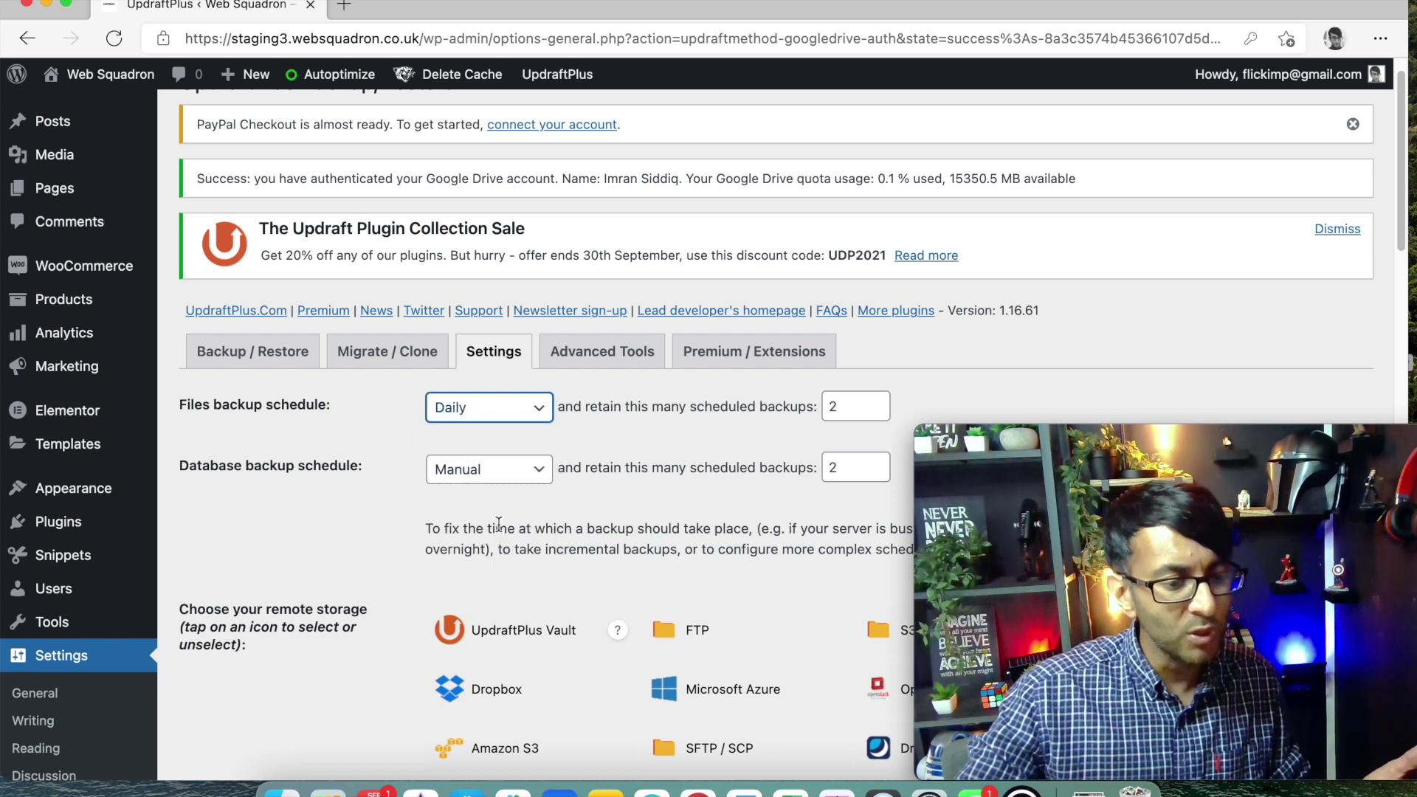
{"action": "left_click", "coordinate": [530, 483]}
{"action": "left_click", "coordinate": [507, 603]}
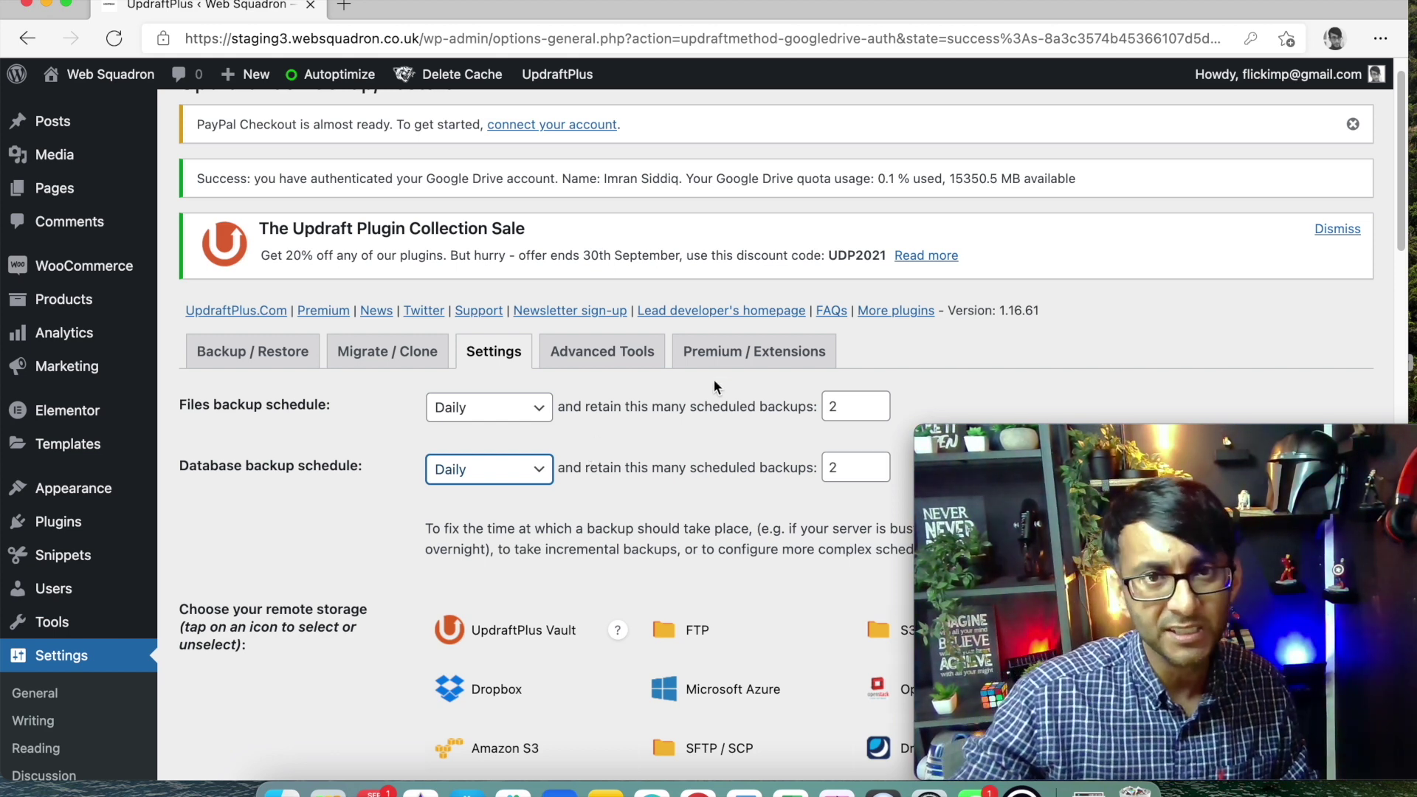
- Set the number of retained scheduled backups to 7 for both files and database
{"action": "double_click", "coordinate": [843, 406]}
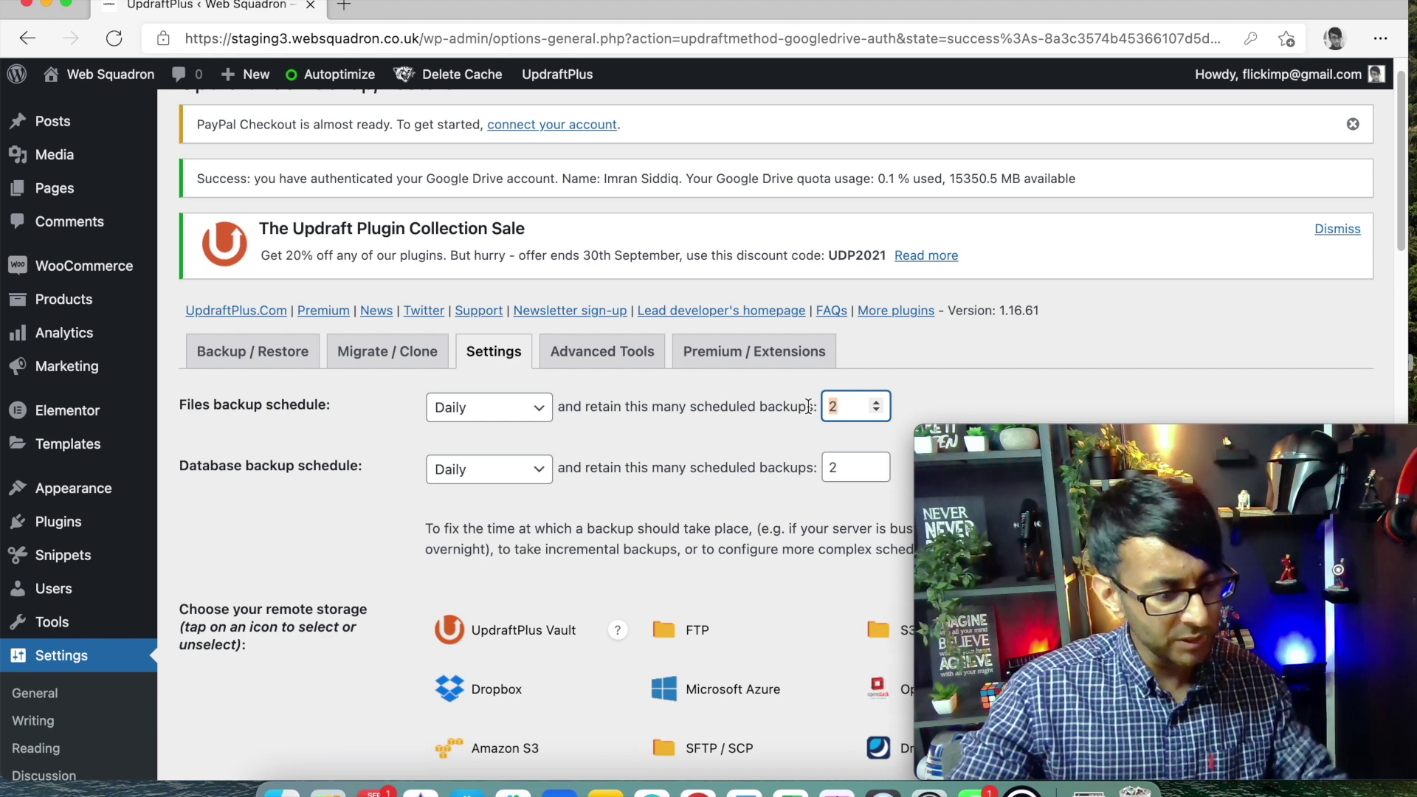
{"action": "type", "text": "7"}
{"action": "key", "text": "Tab"}
{"action": "type", "text": "7"}
{"action": "left_click", "coordinate": [818, 493]}
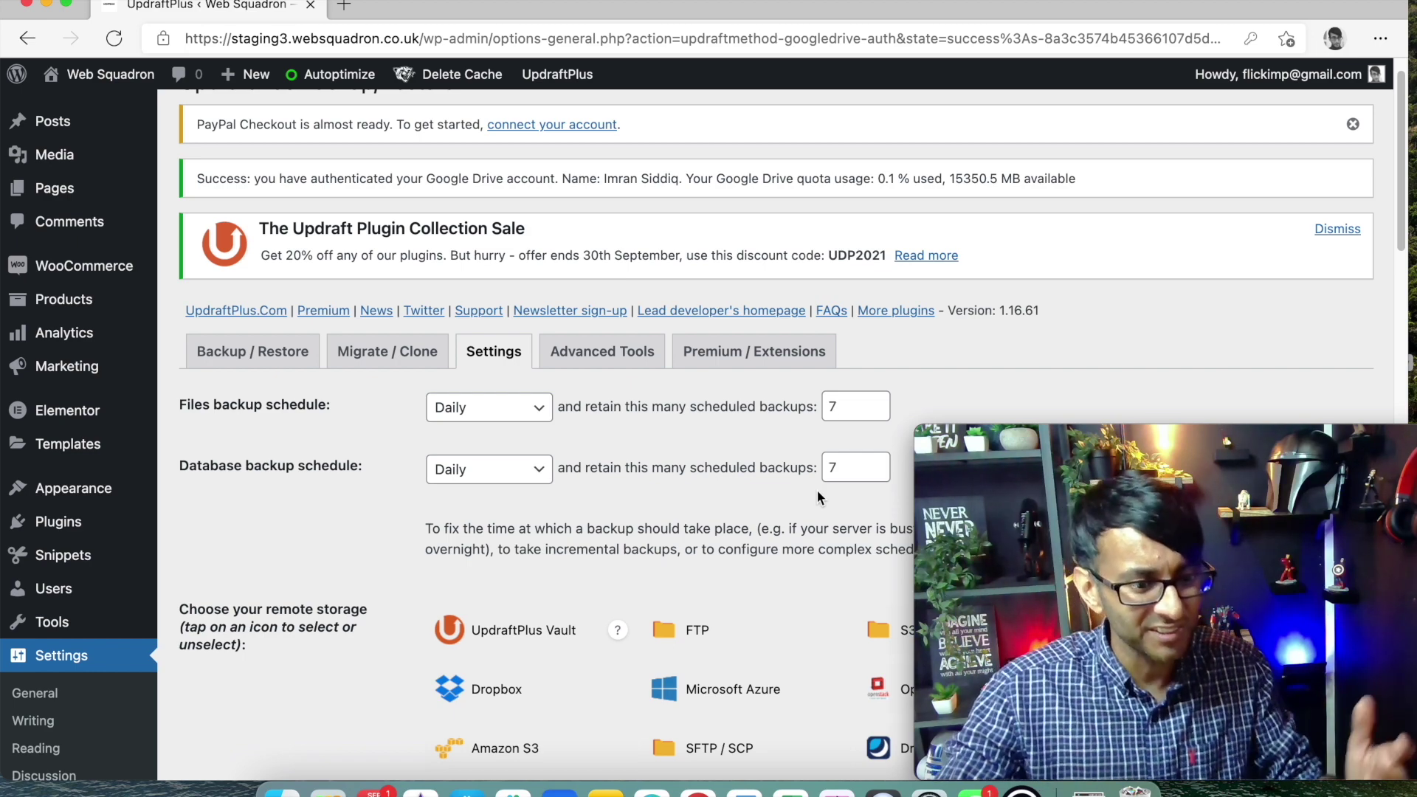
- Save the UpdraftPlus settings with the daily schedules and seven retained backups
{"action": "scroll", "coordinate": [713, 480], "scroll_direction": "down", "scroll_amount": 5}
{"action": "scroll", "coordinate": [517, 565], "scroll_direction": "down", "scroll_amount": 20}
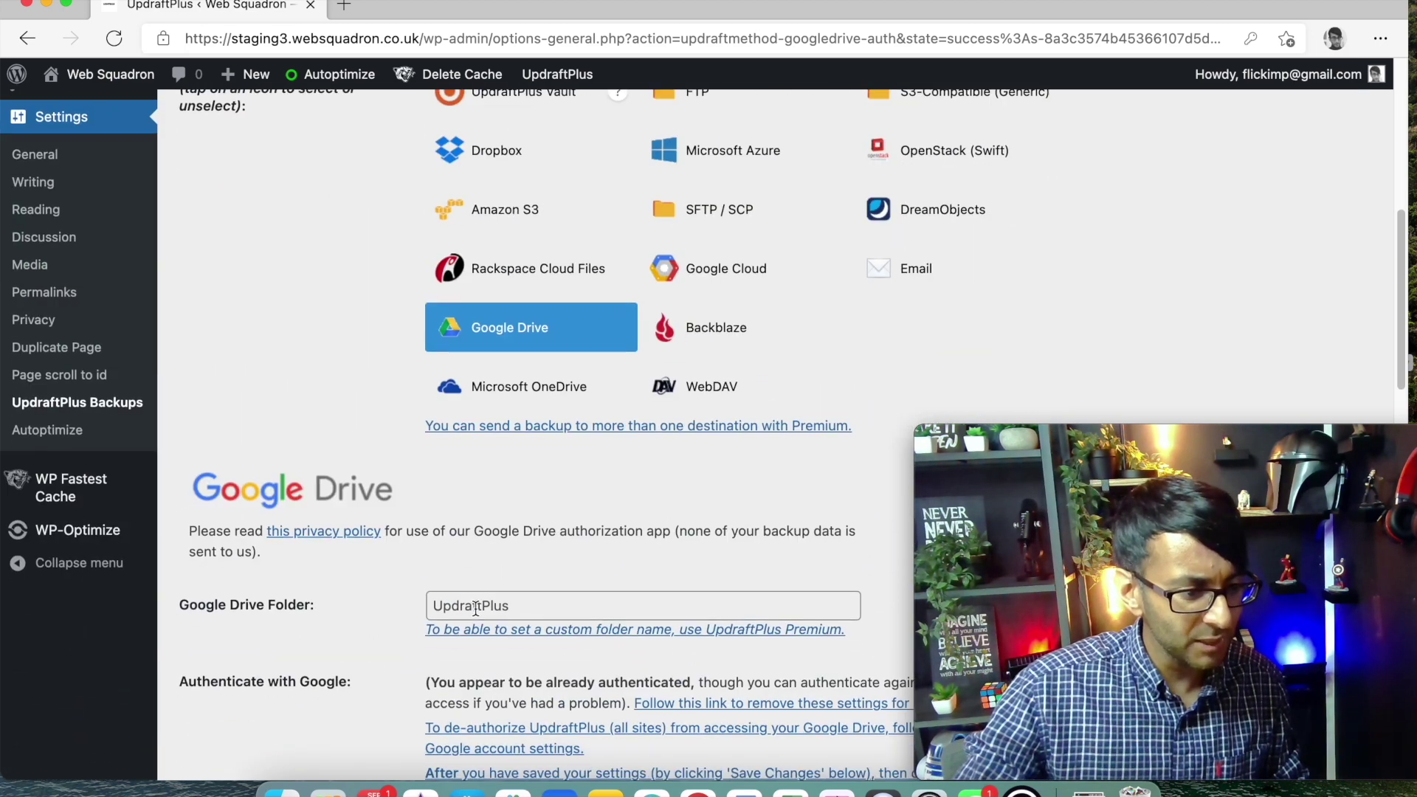
{"action": "left_click", "coordinate": [497, 472]}
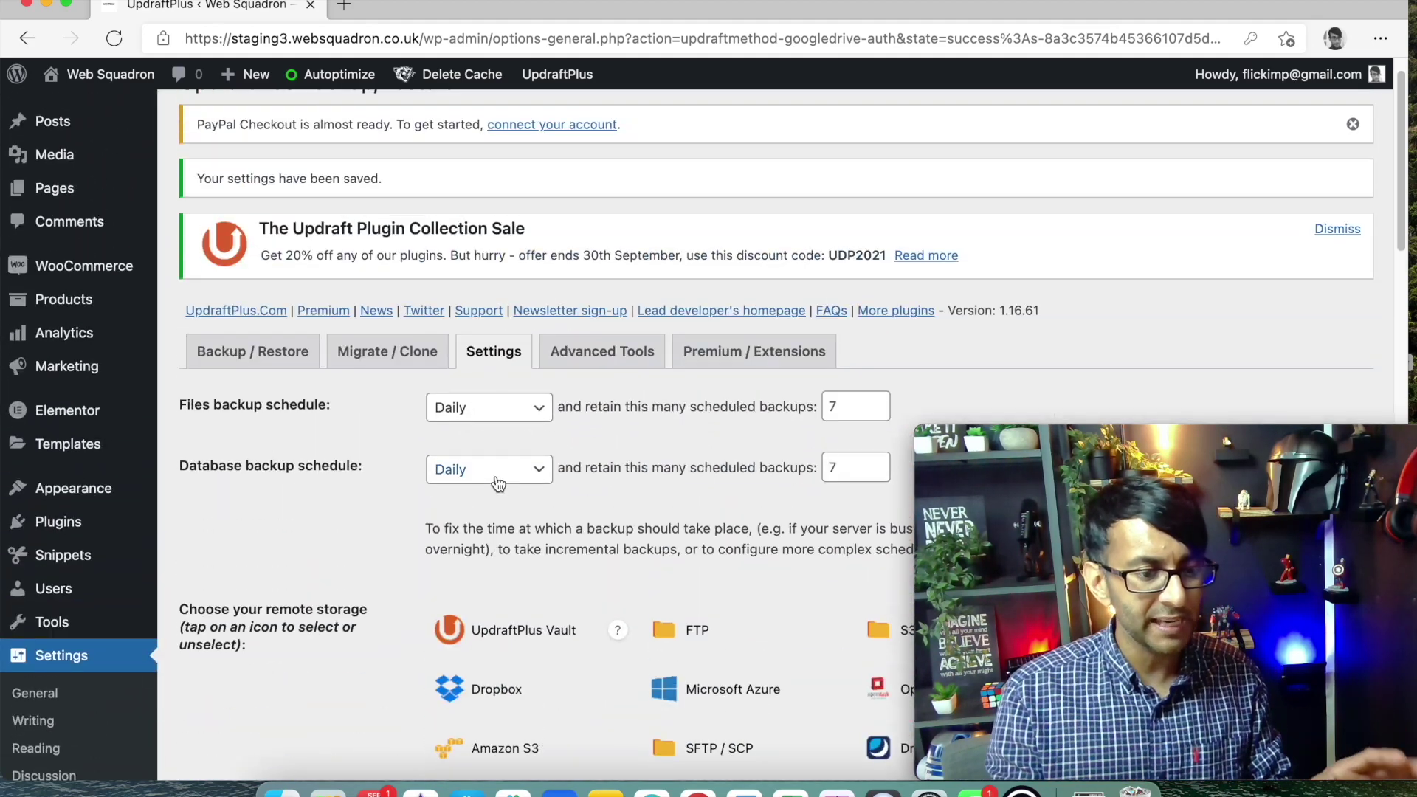
- Run an immediate backup that includes the database and files and is sent to remote storage, and dismiss the completion notice
{"action": "left_click", "coordinate": [240, 367]}
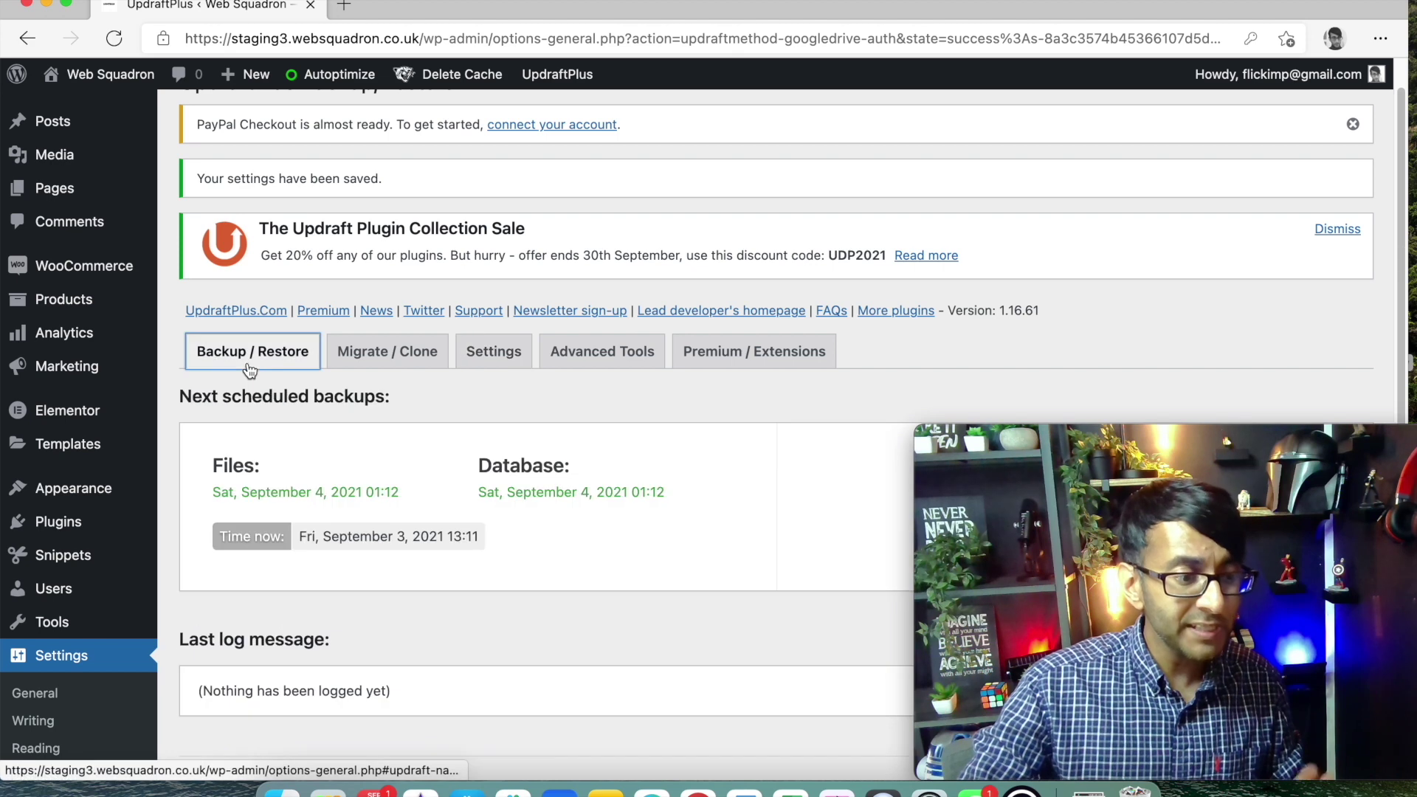
{"action": "scroll", "coordinate": [517, 509], "scroll_direction": "down", "scroll_amount": 1}
{"action": "scroll", "coordinate": [525, 503], "scroll_direction": "down", "scroll_amount": 5}
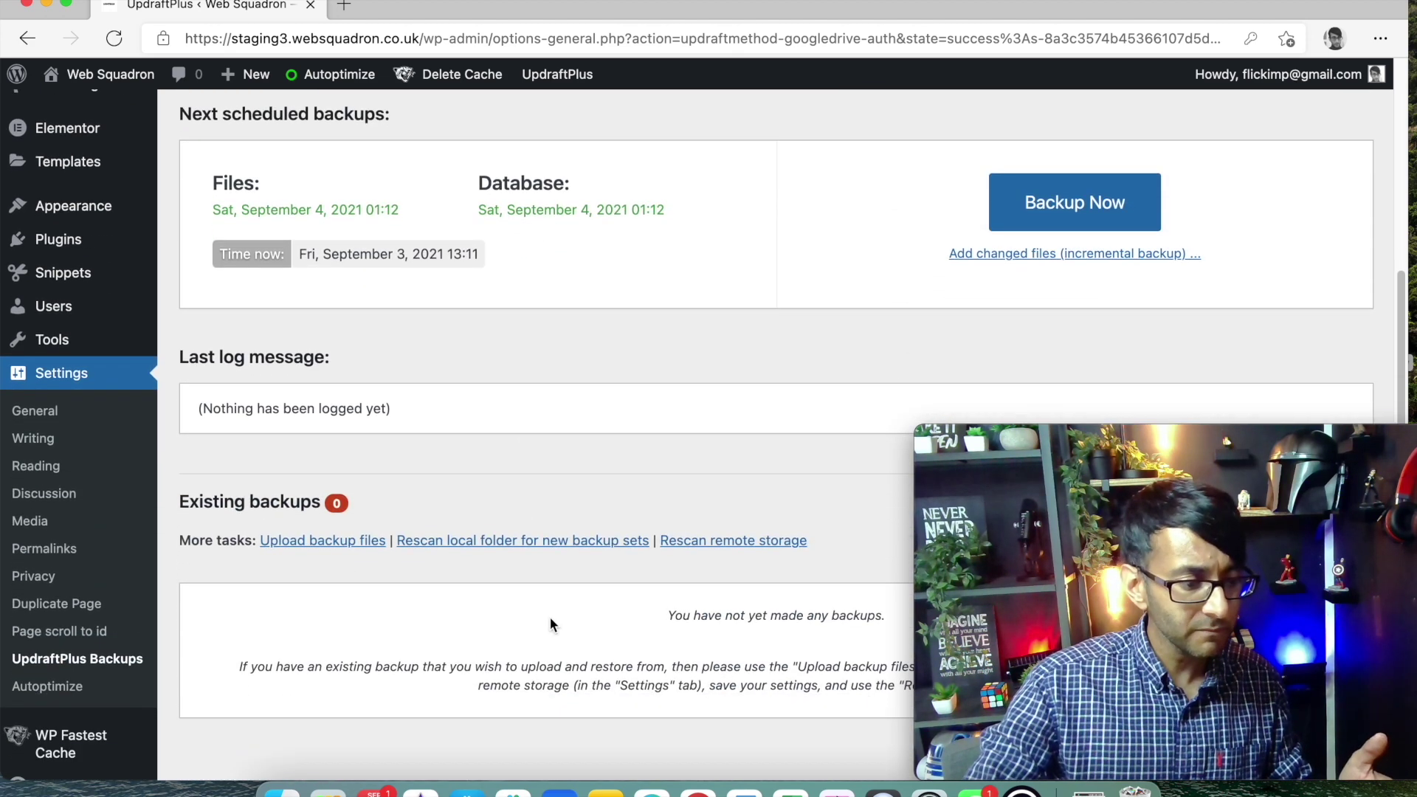
{"action": "left_click", "coordinate": [1060, 190]}
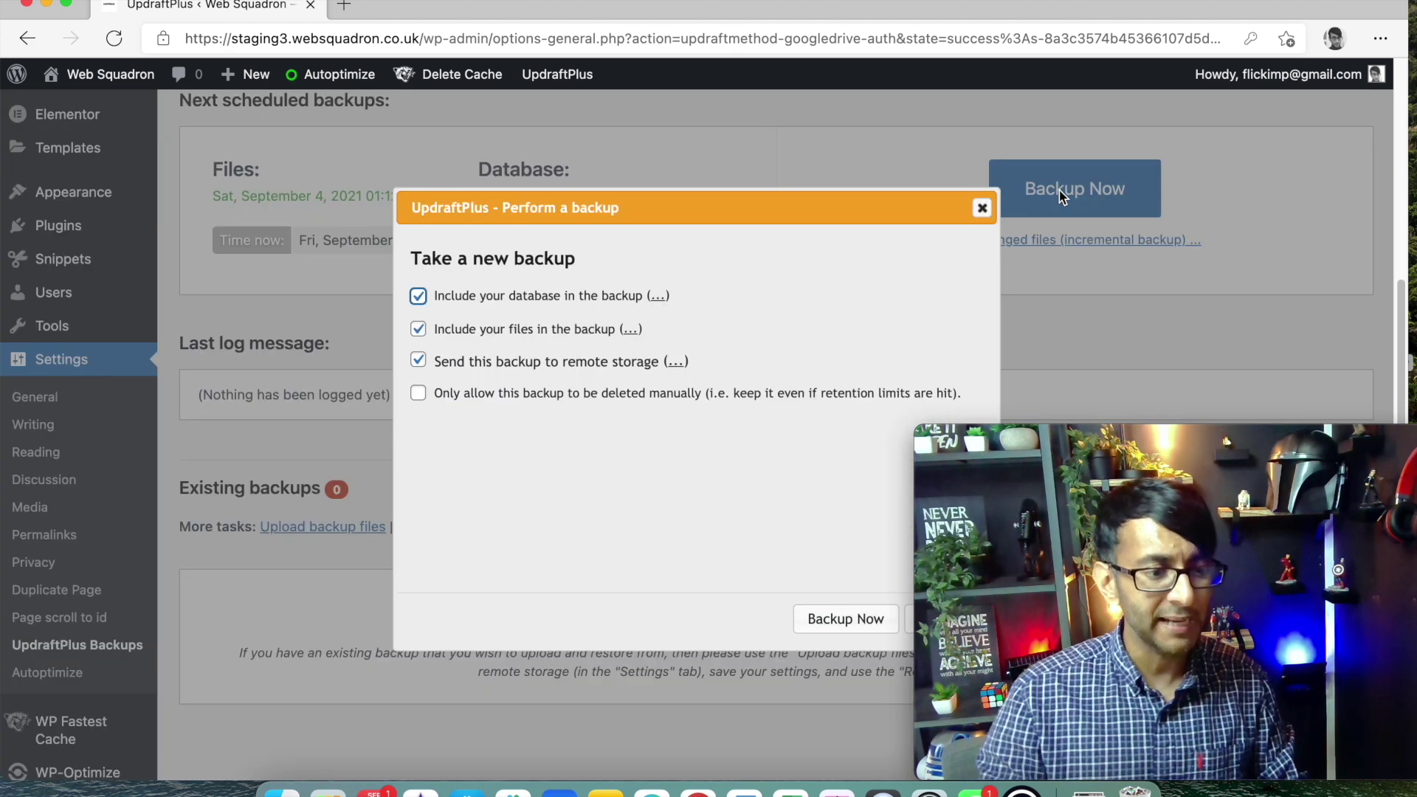
{"action": "scroll", "coordinate": [1060, 190], "scroll_direction": "down", "scroll_amount": 1}
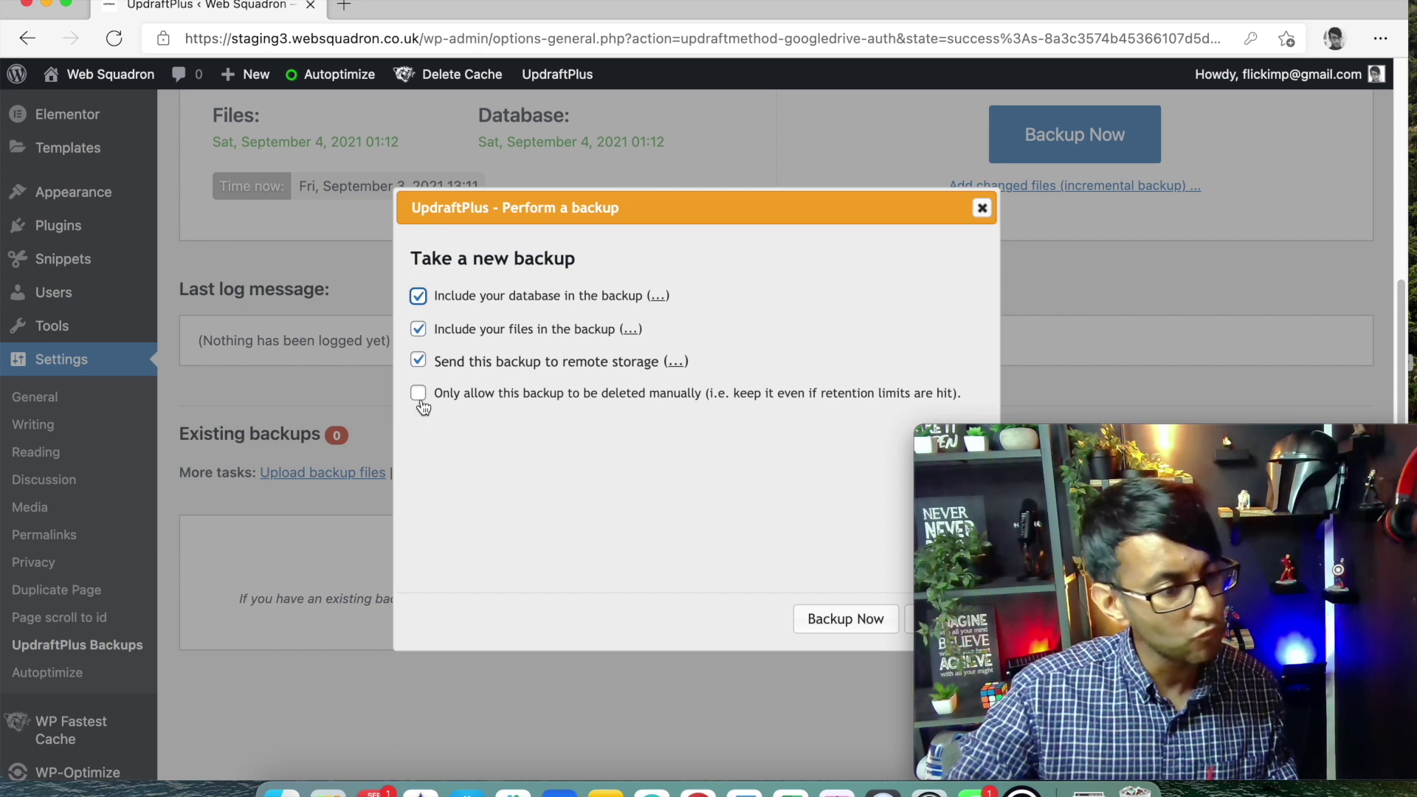
{"action": "left_click", "coordinate": [833, 620]}
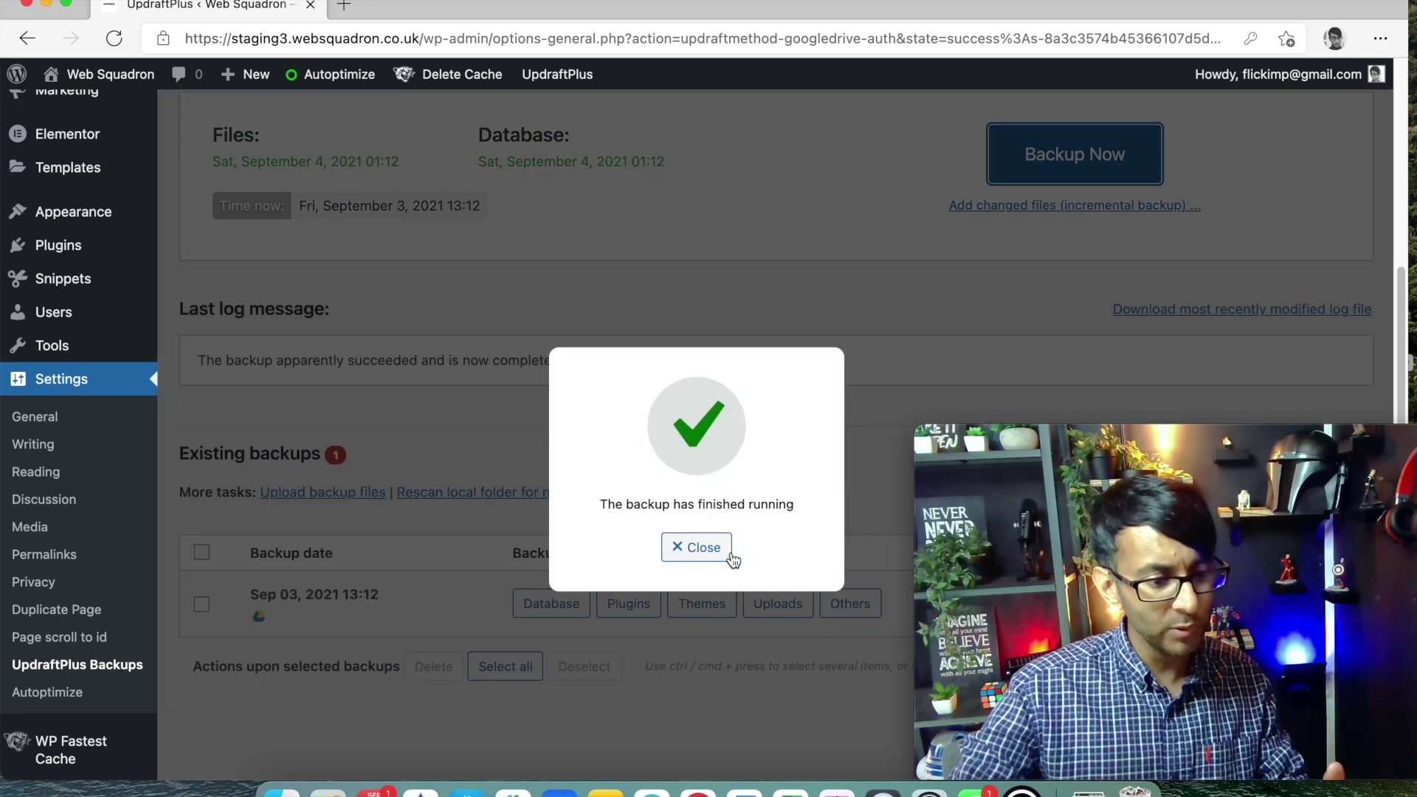
{"action": "left_click", "coordinate": [694, 547]}
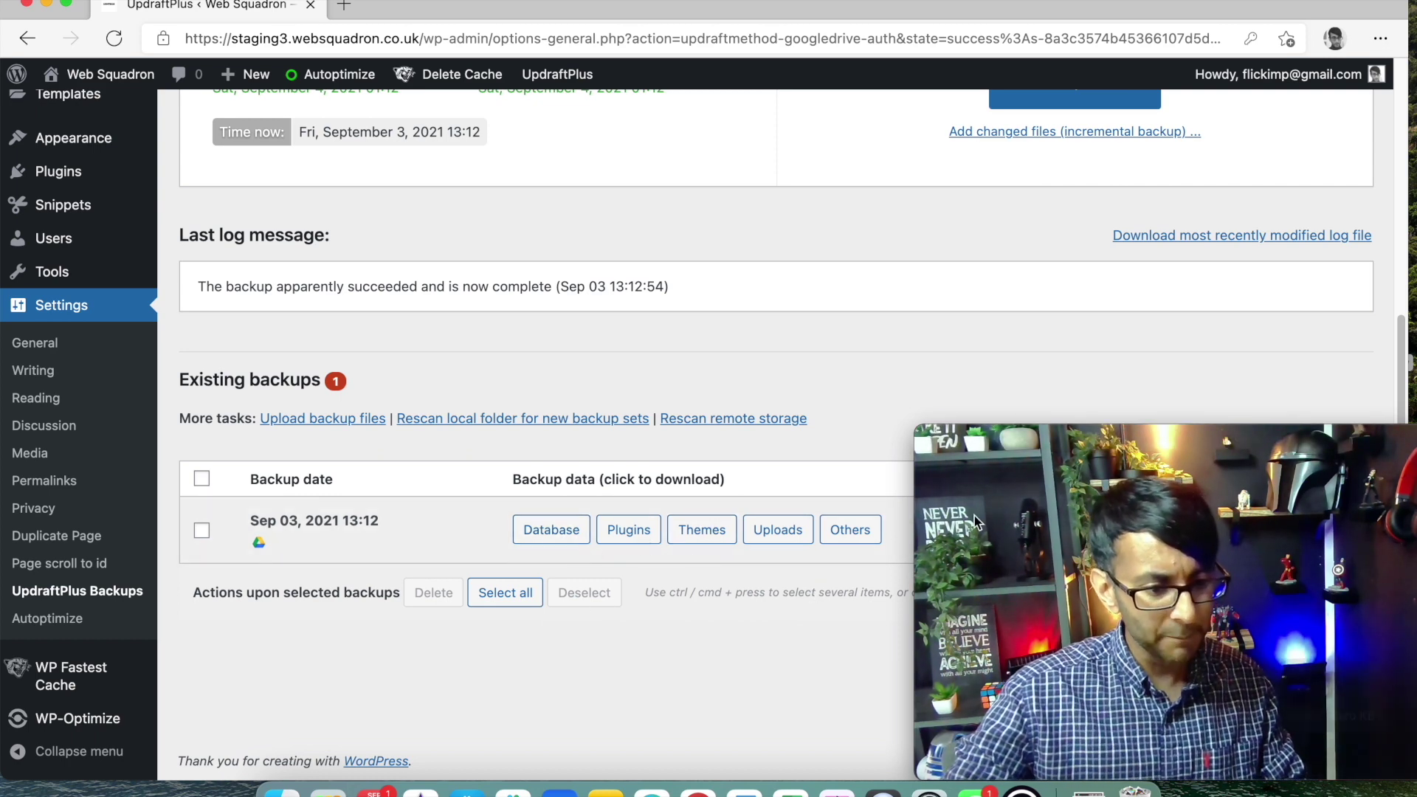
{"action": "left_click_drag", "start_coordinate": [1087, 431], "coordinate": [1026, 57]}
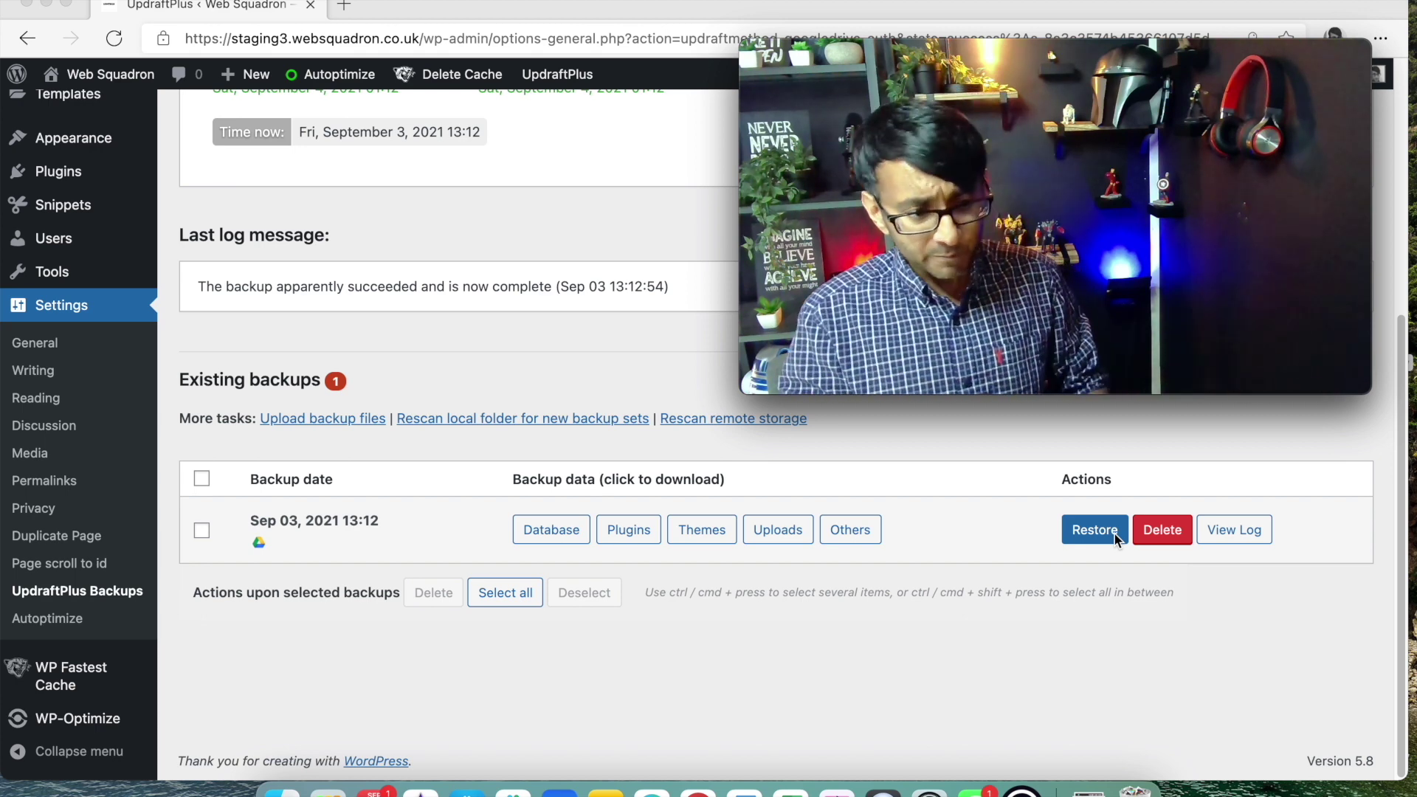
{"action": "mouse_move", "coordinate": [823, 119]}
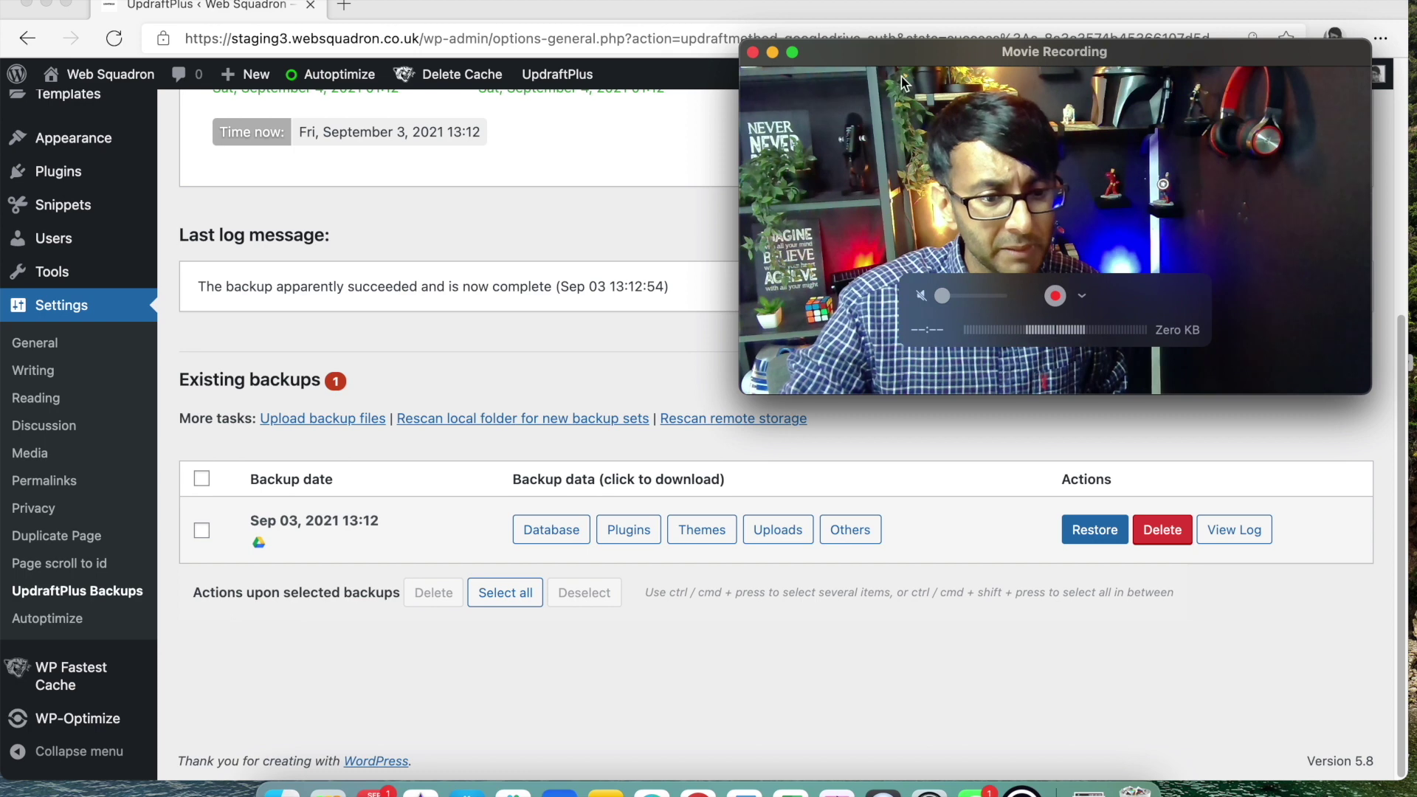
{"action": "left_click_drag", "start_coordinate": [823, 119], "coordinate": [1030, 357]}
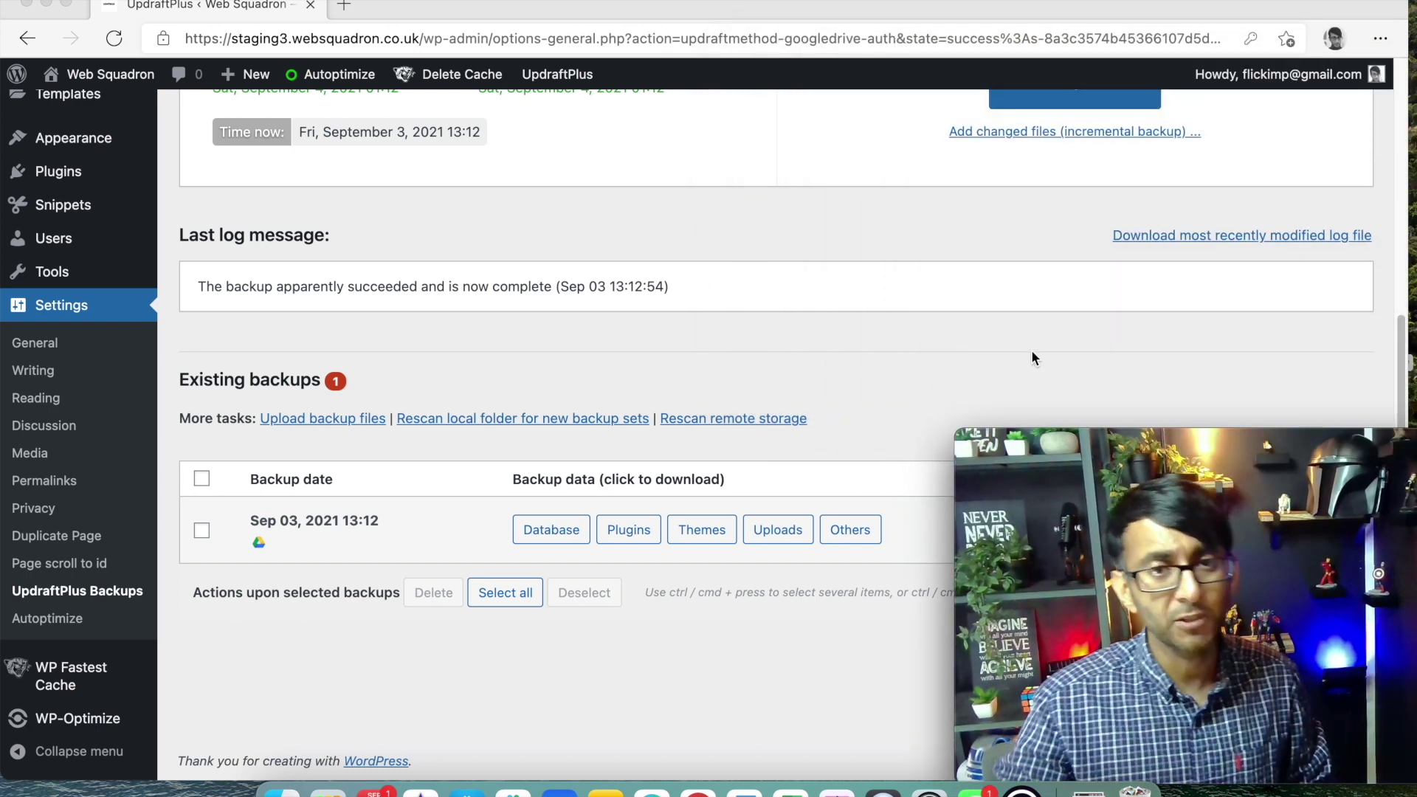